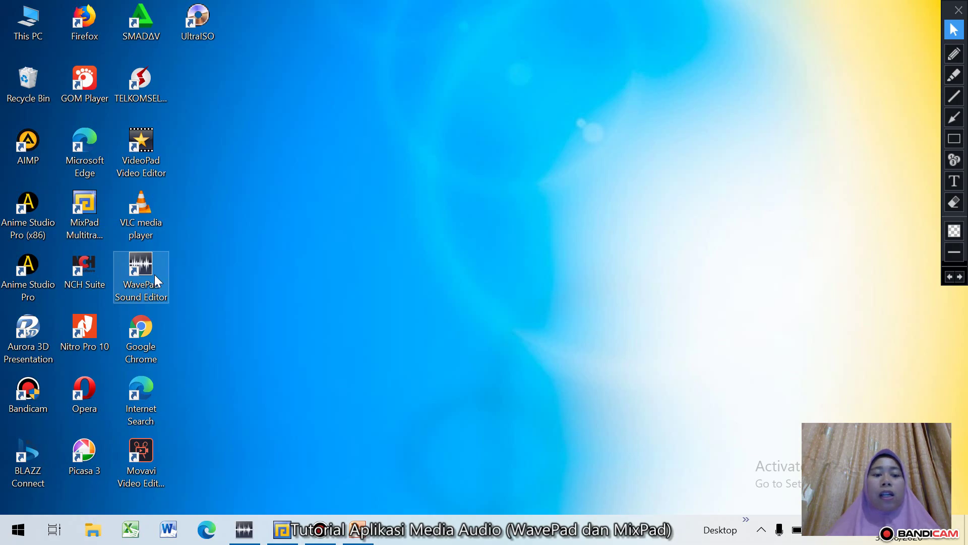
Open WavePad Sound Editor from the desktop and maximize its window.
{"action": "left_click", "coordinate": [146, 279]}
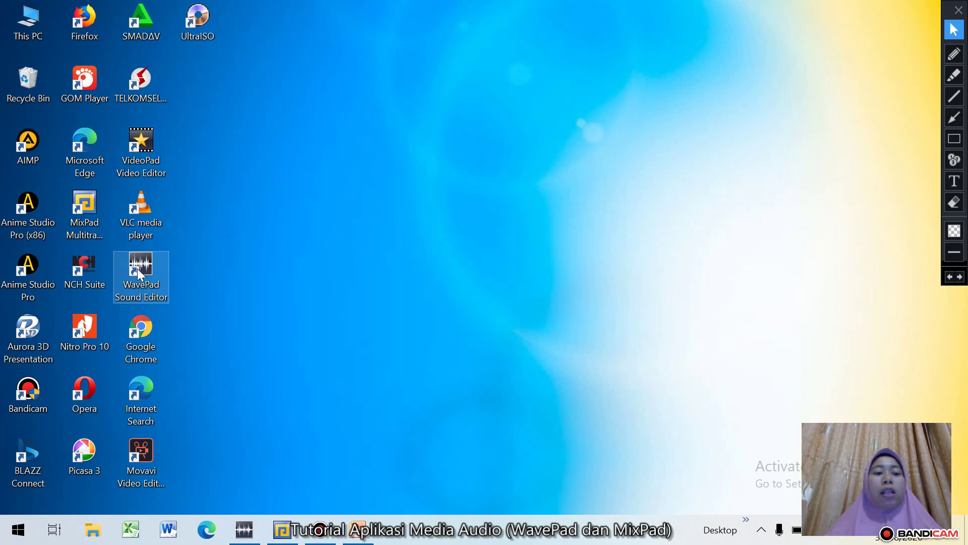
{"action": "left_click", "coordinate": [94, 207]}
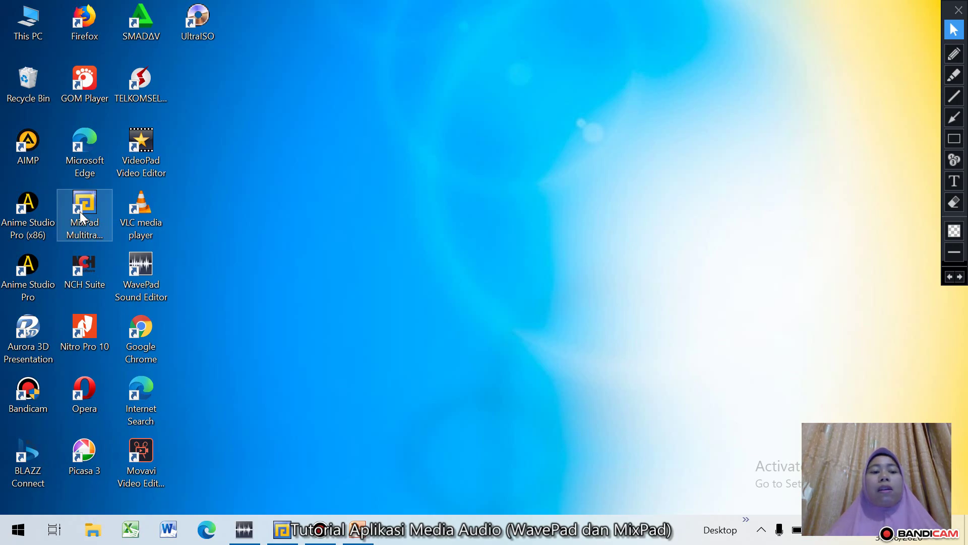
{"action": "left_click", "coordinate": [139, 264]}
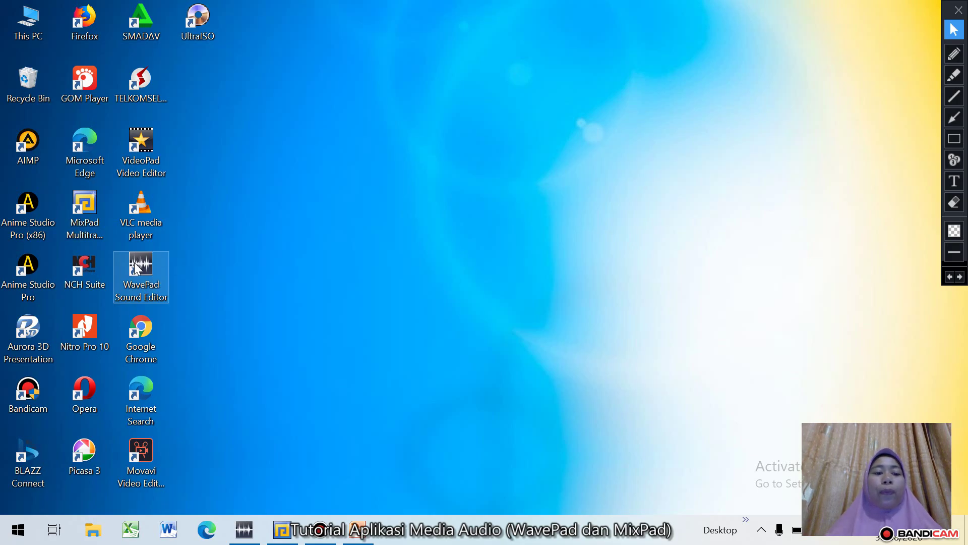
{"action": "double_click", "coordinate": [134, 262]}
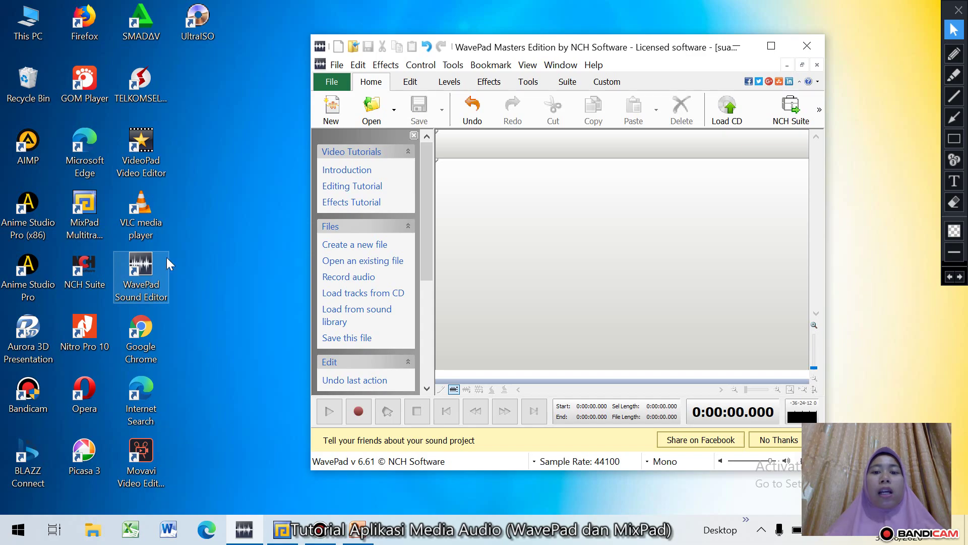
{"action": "left_click", "coordinate": [779, 56]}
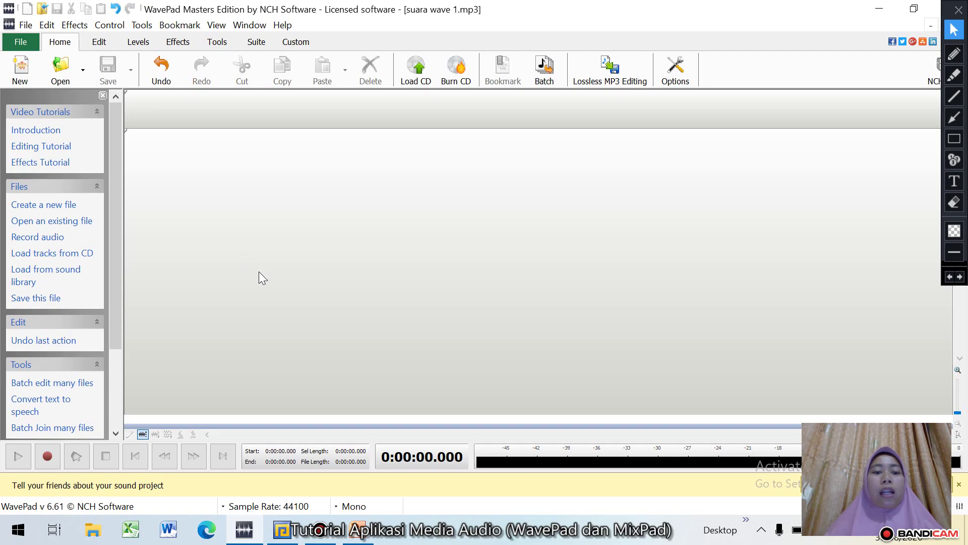
Record a mono voice clip about one minute long, pause it, and end the recording.
{"action": "left_click", "coordinate": [44, 455]}
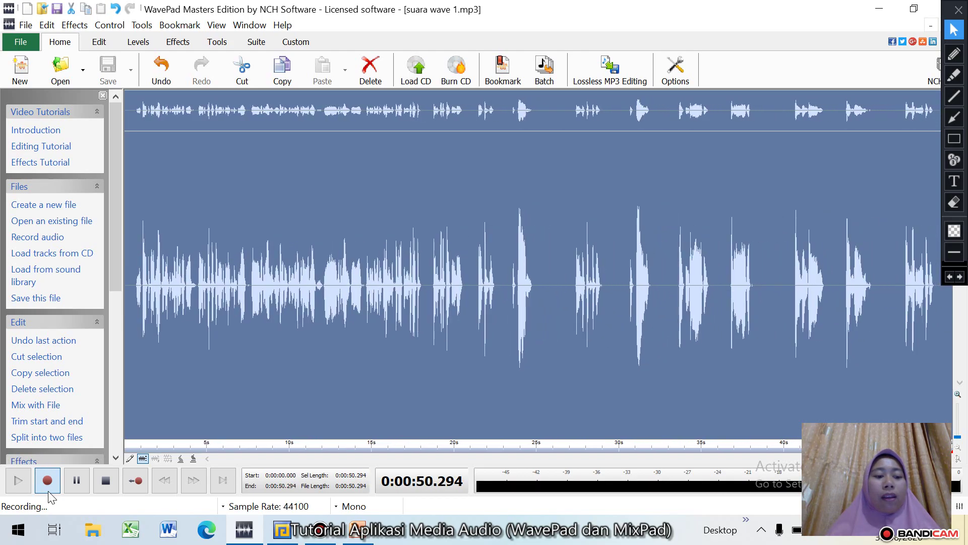
{"action": "left_click", "coordinate": [48, 482]}
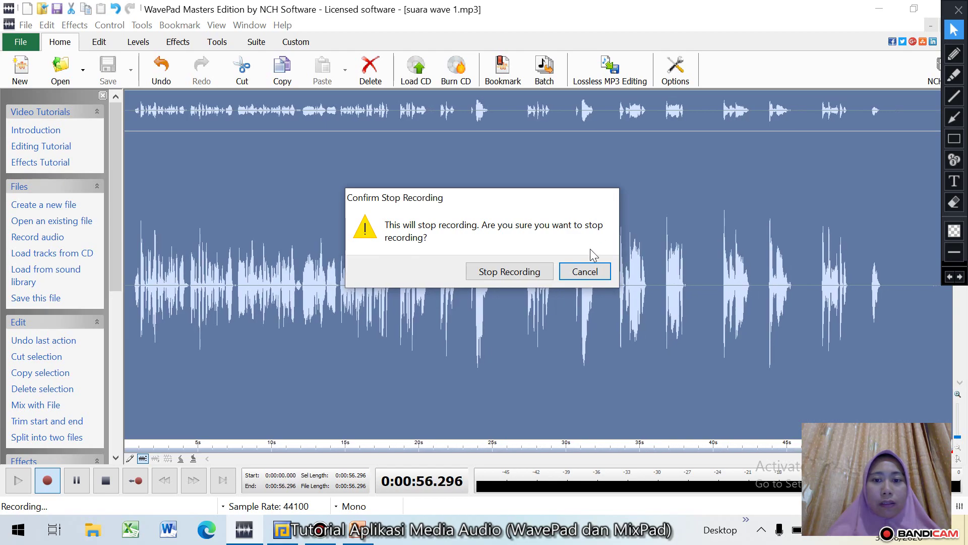
{"action": "left_click", "coordinate": [584, 271]}
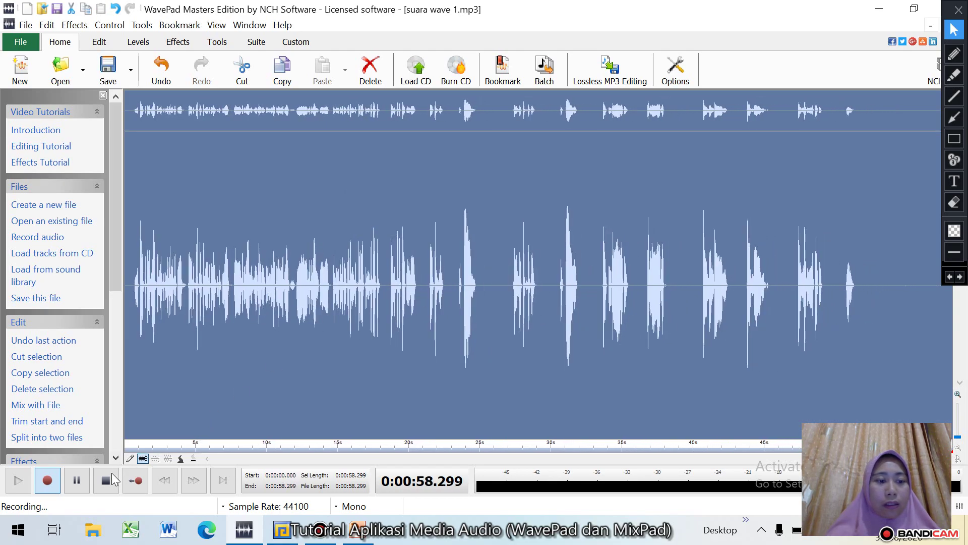
{"action": "left_click", "coordinate": [81, 488]}
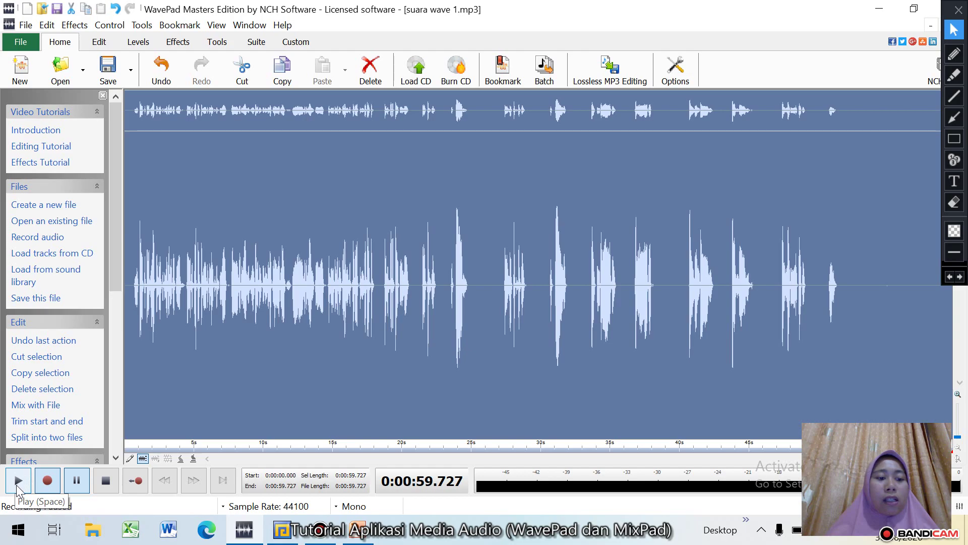
{"action": "left_click", "coordinate": [217, 405]}
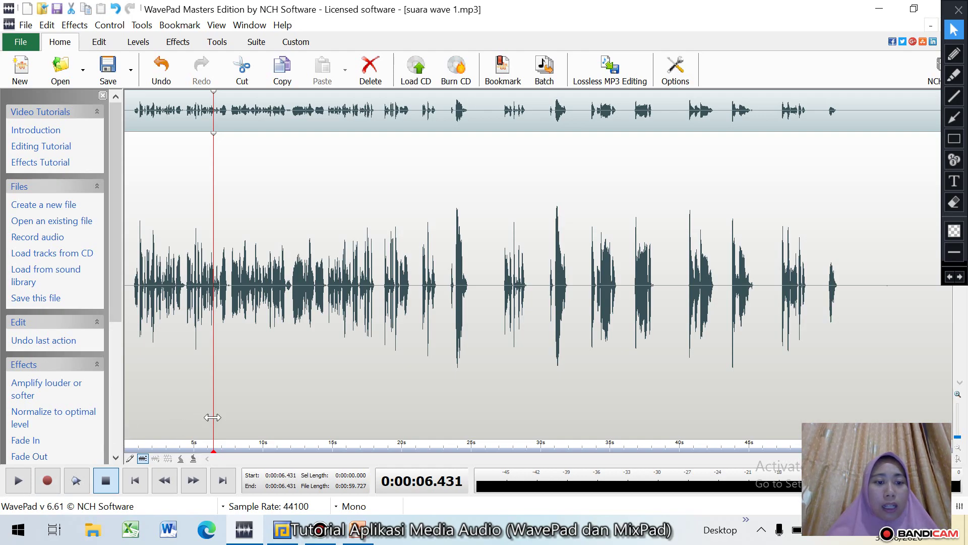
Play back the new voice recording from its beginning and stop playback at about 37 seconds.
{"action": "left_click", "coordinate": [498, 458]}
{"action": "left_click", "coordinate": [128, 409]}
{"action": "left_click", "coordinate": [19, 485]}
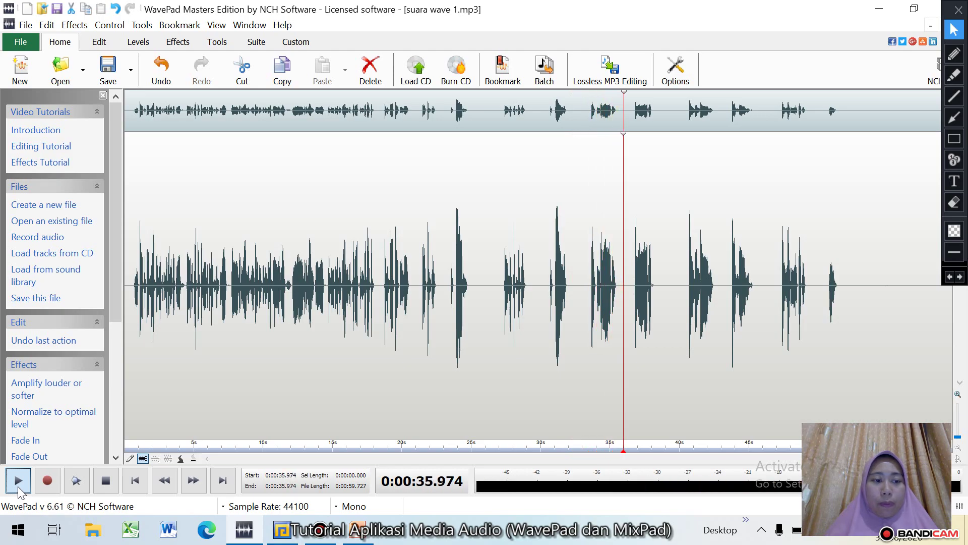
{"action": "left_click", "coordinate": [18, 490]}
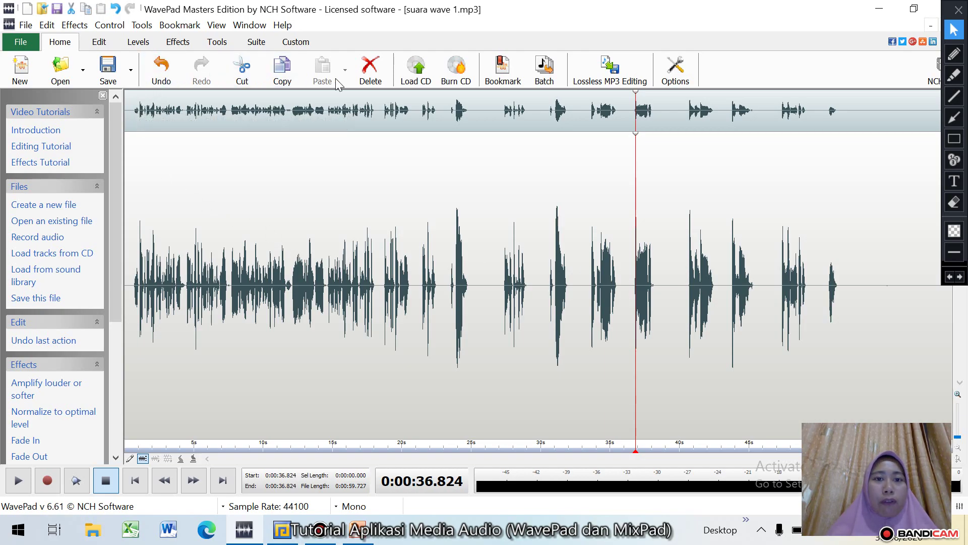
Apply a Noise Gate to the whole recording with a -30 dB threshold and 200 ms hold.
{"action": "left_click", "coordinate": [98, 42]}
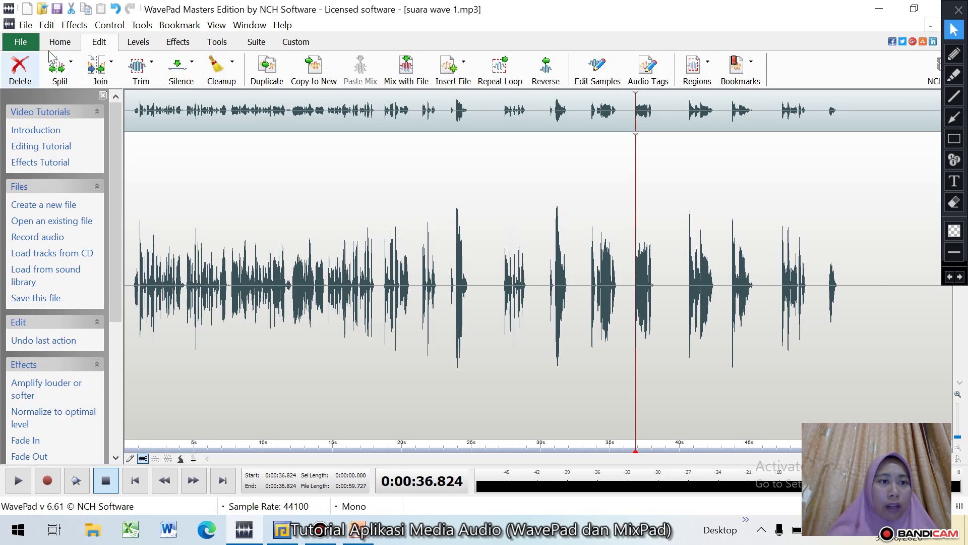
{"action": "left_click", "coordinate": [239, 75]}
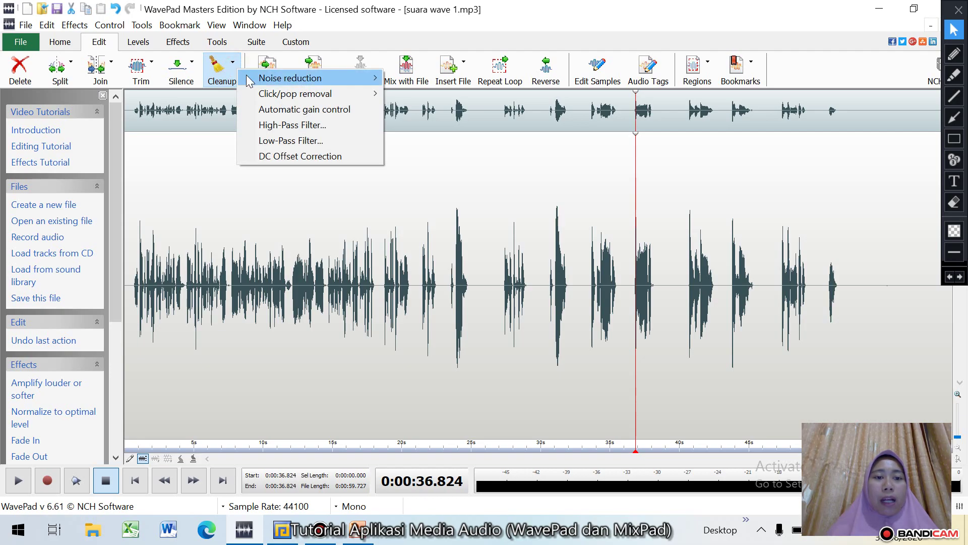
{"action": "mouse_move", "coordinate": [289, 85]}
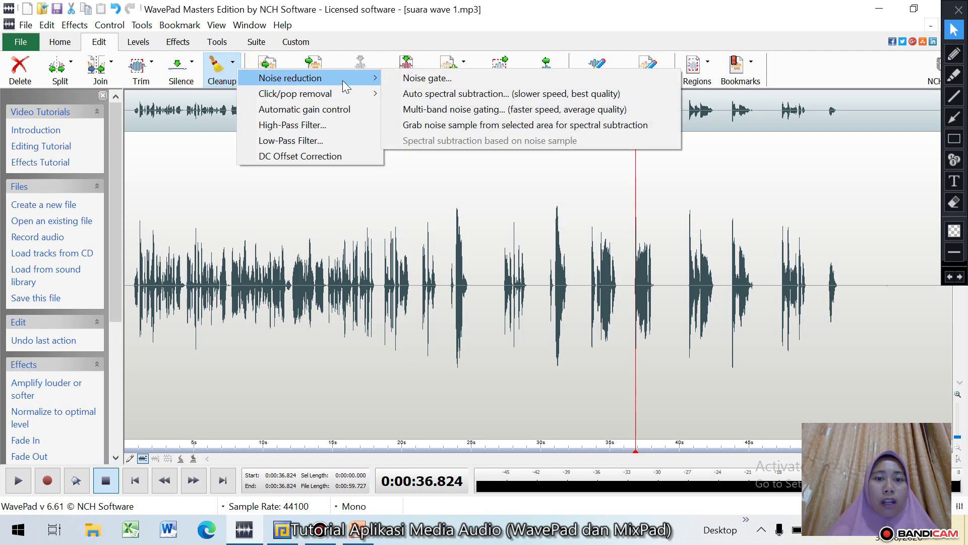
{"action": "left_click", "coordinate": [406, 80]}
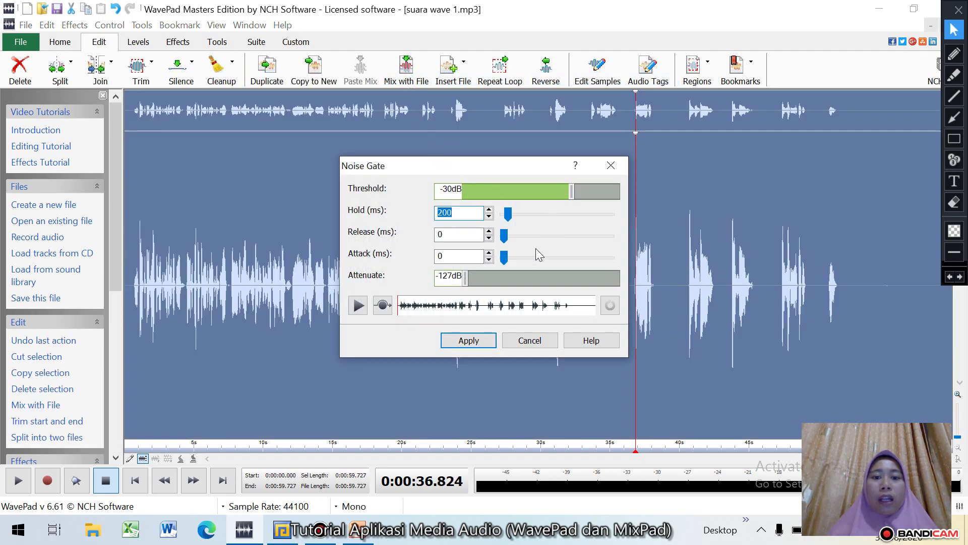
{"action": "left_click", "coordinate": [464, 341]}
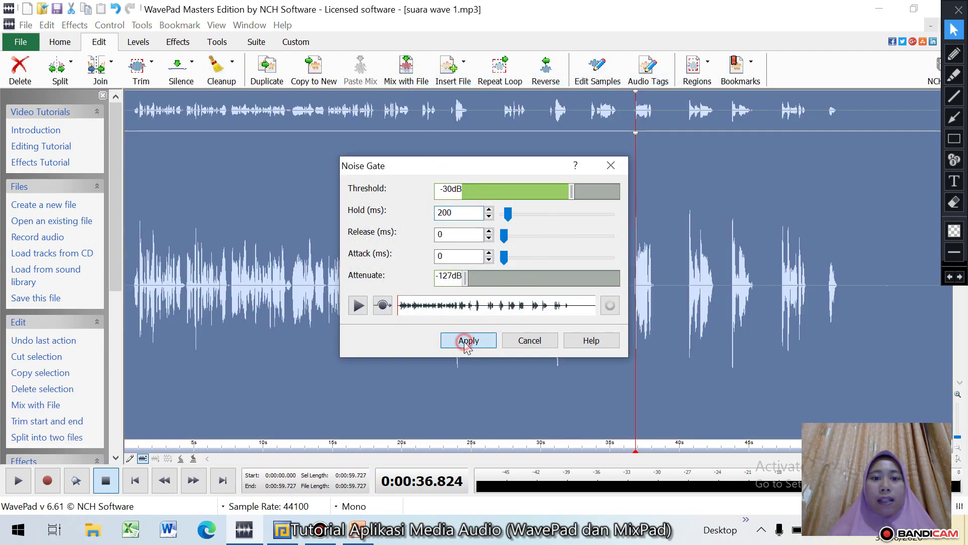
Reduce the recording's noise with auto spectral subtraction using the Apply to Voice preset at 20% silence to audio proportion.
{"action": "left_click", "coordinate": [226, 85]}
{"action": "mouse_move", "coordinate": [283, 89]}
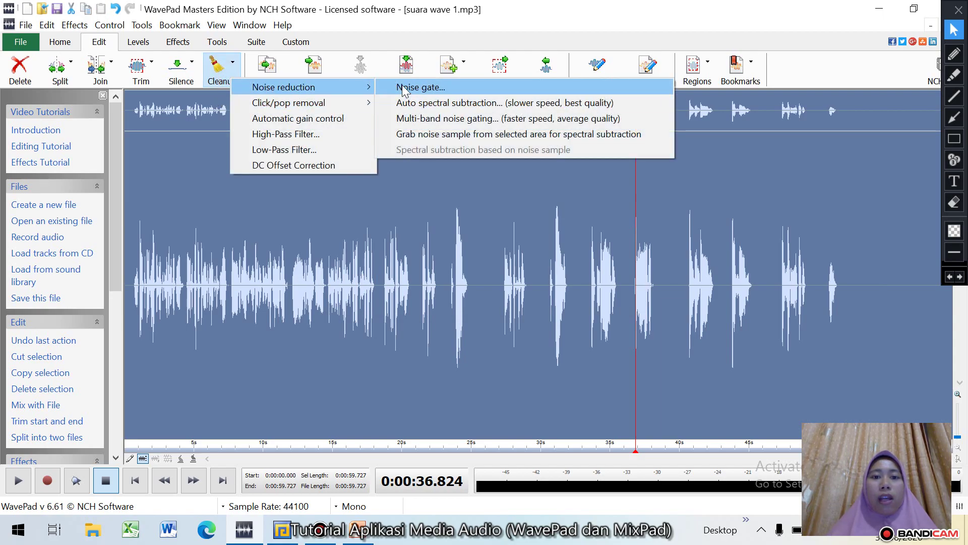
{"action": "left_click", "coordinate": [449, 102]}
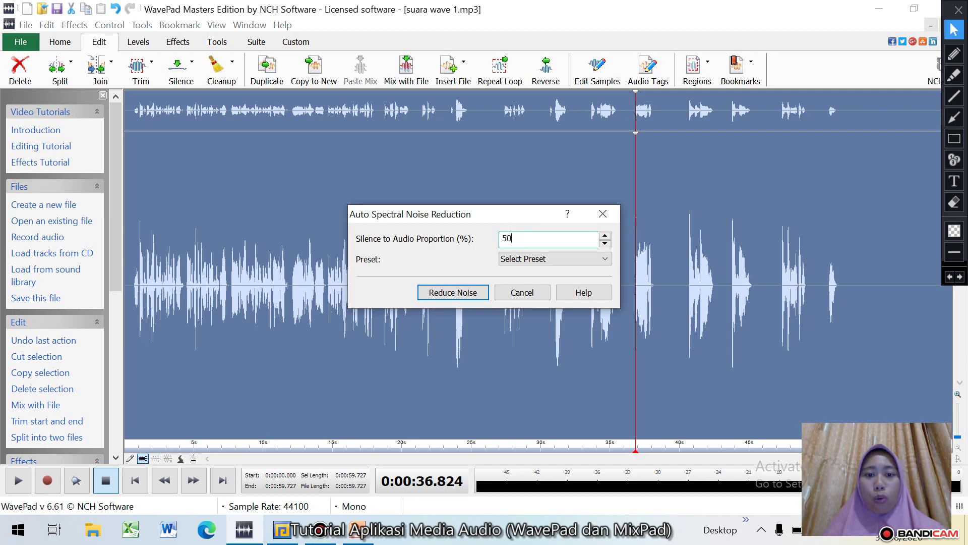
{"action": "left_click", "coordinate": [594, 259]}
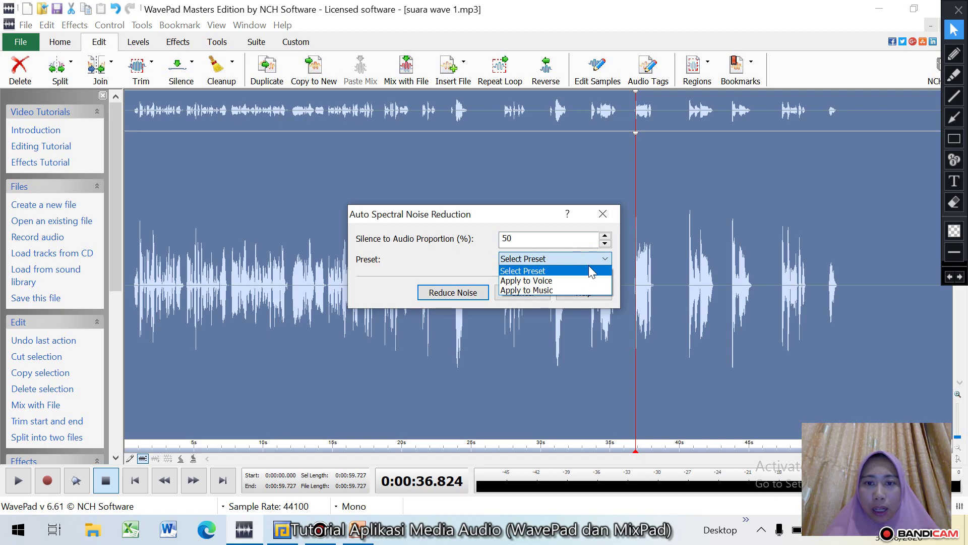
{"action": "left_click", "coordinate": [589, 278]}
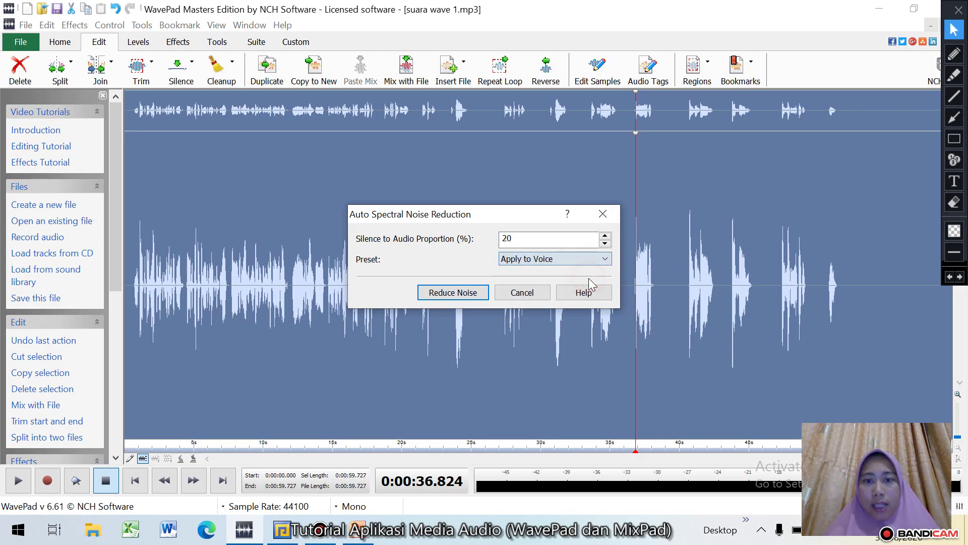
{"action": "left_click", "coordinate": [451, 295]}
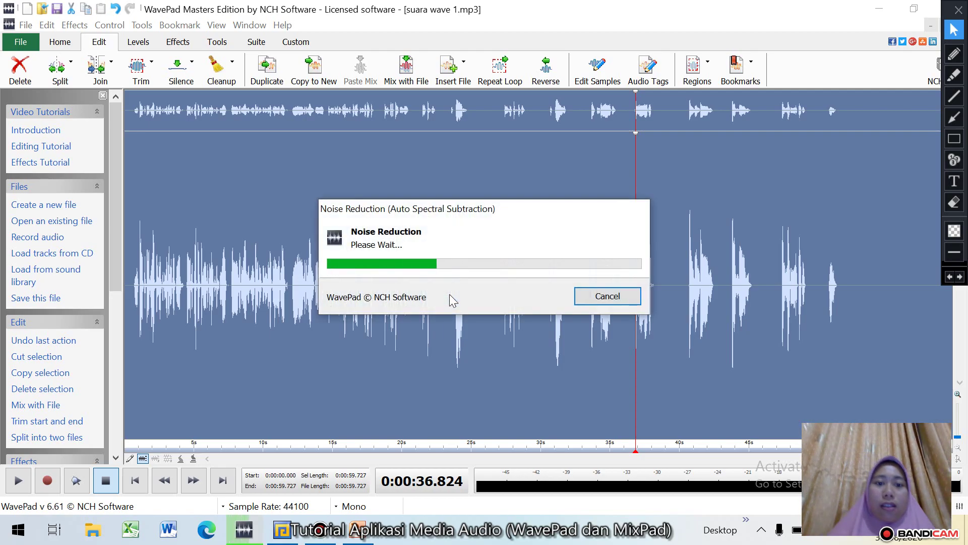
Reduce the recording's noise with multi-band noise gating using the Remove Hum and Hiss preset at -20 dB.
{"action": "left_click", "coordinate": [237, 83]}
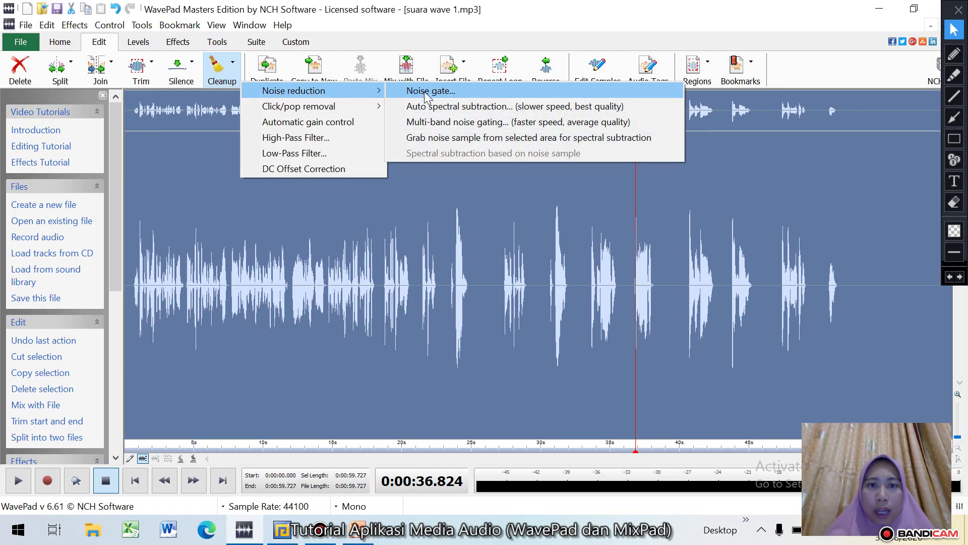
{"action": "left_click", "coordinate": [505, 122]}
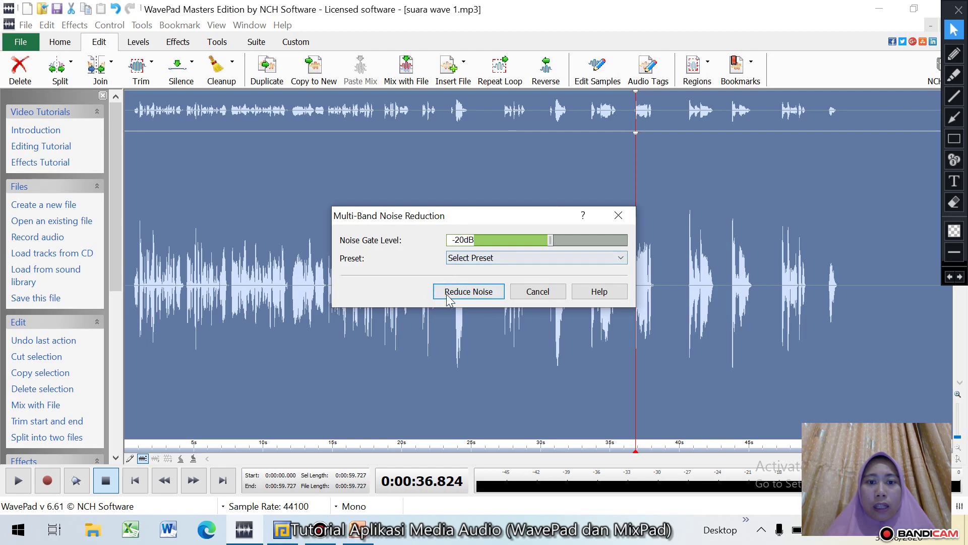
{"action": "left_click", "coordinate": [499, 259]}
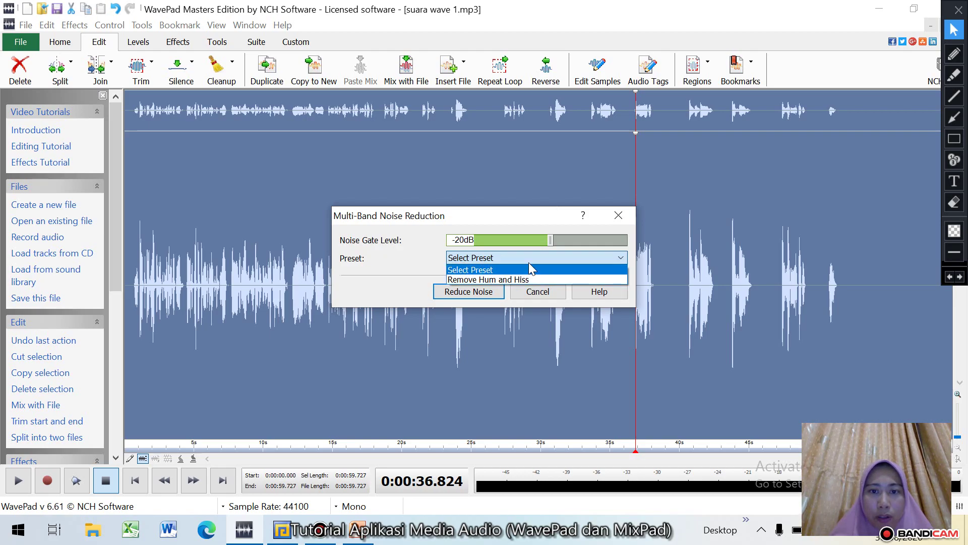
{"action": "left_click", "coordinate": [525, 280]}
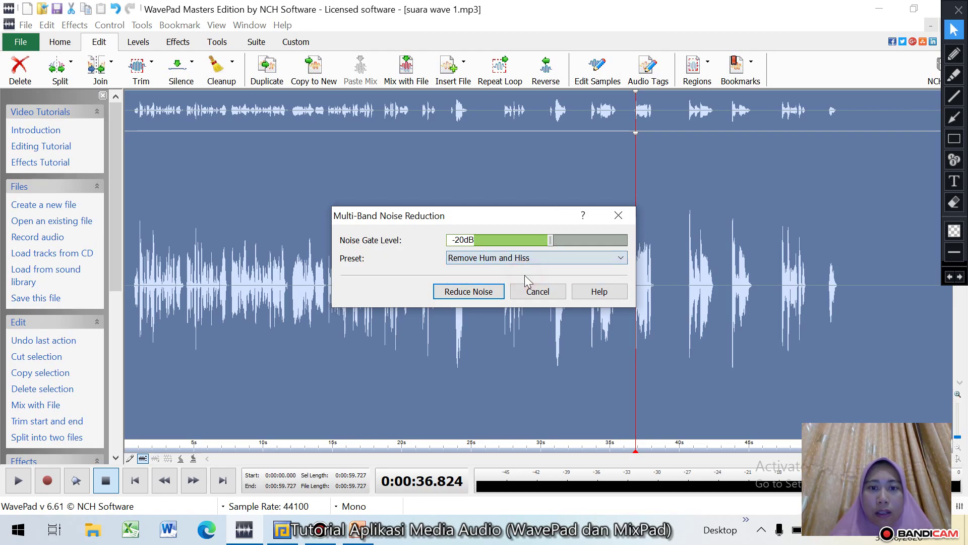
{"action": "left_click", "coordinate": [478, 291]}
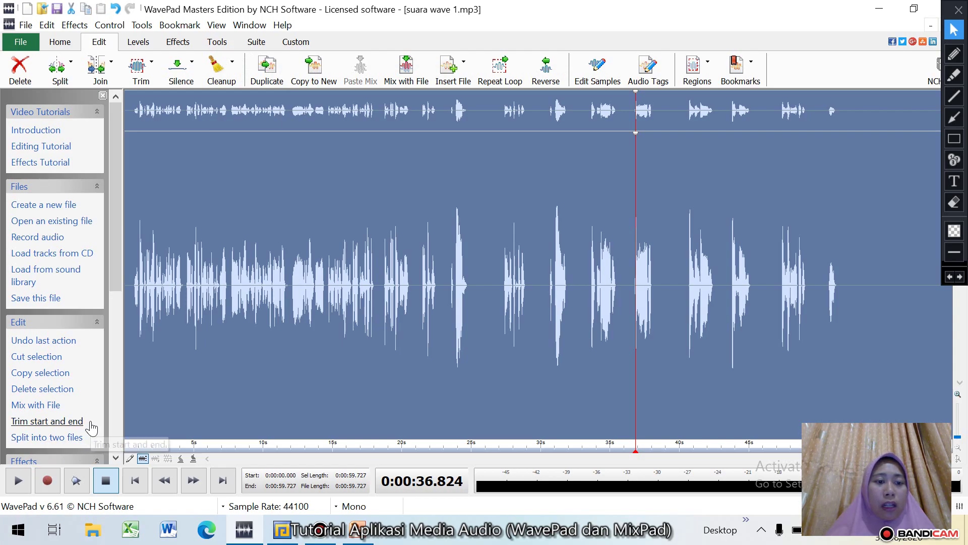
Play the noise-reduced recording from about 1 second and stop at about 12 seconds.
{"action": "left_click", "coordinate": [141, 407]}
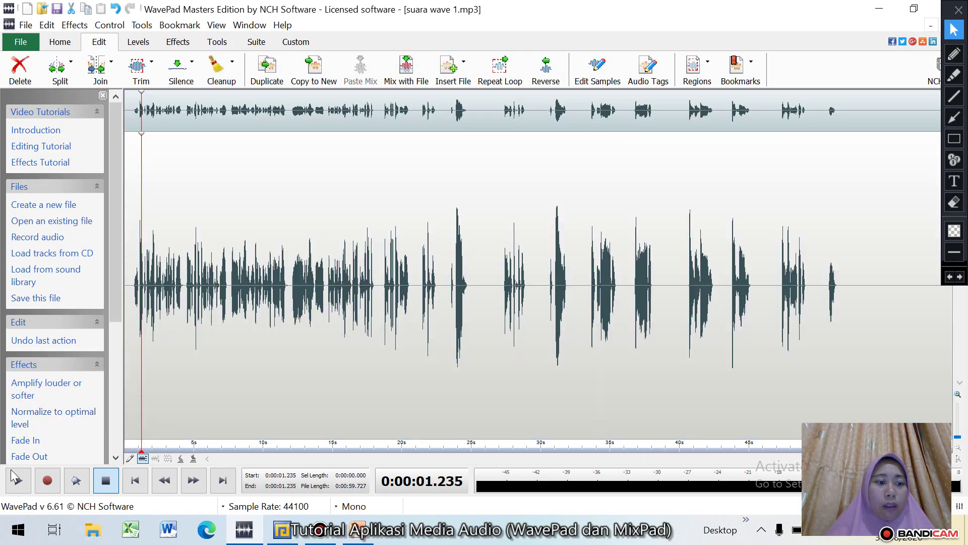
{"action": "left_click", "coordinate": [16, 487]}
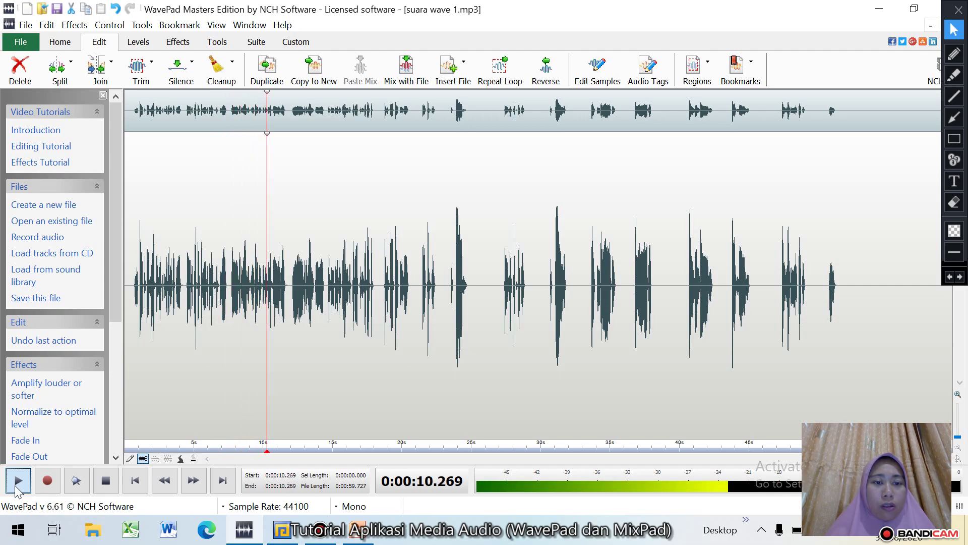
{"action": "left_click", "coordinate": [17, 484]}
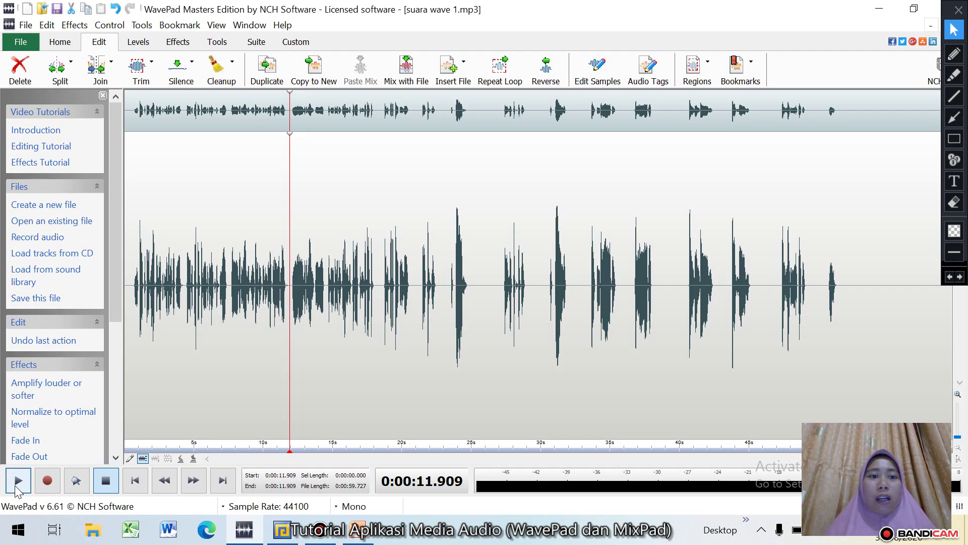
Apply the automatic gain control cleanup to the whole recording.
{"action": "left_click", "coordinate": [234, 73]}
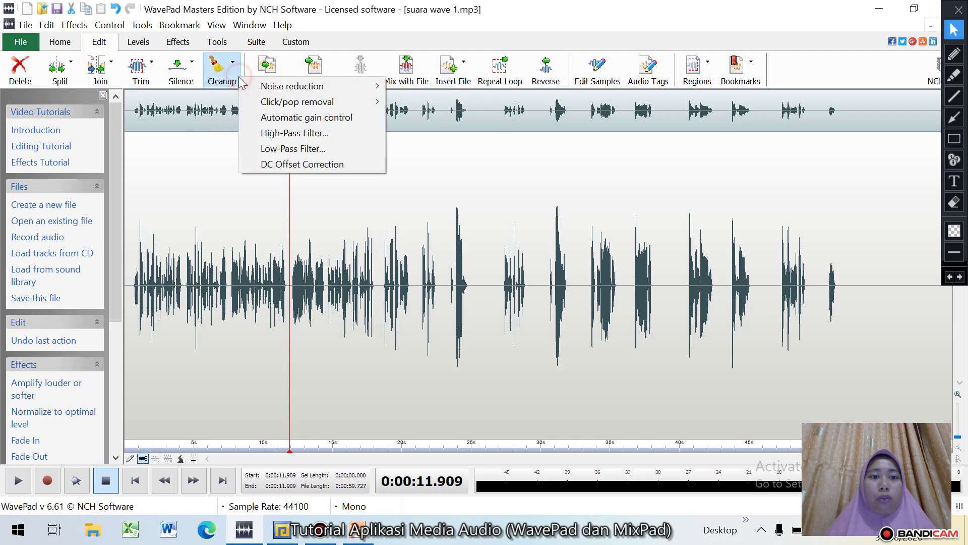
{"action": "mouse_move", "coordinate": [263, 106]}
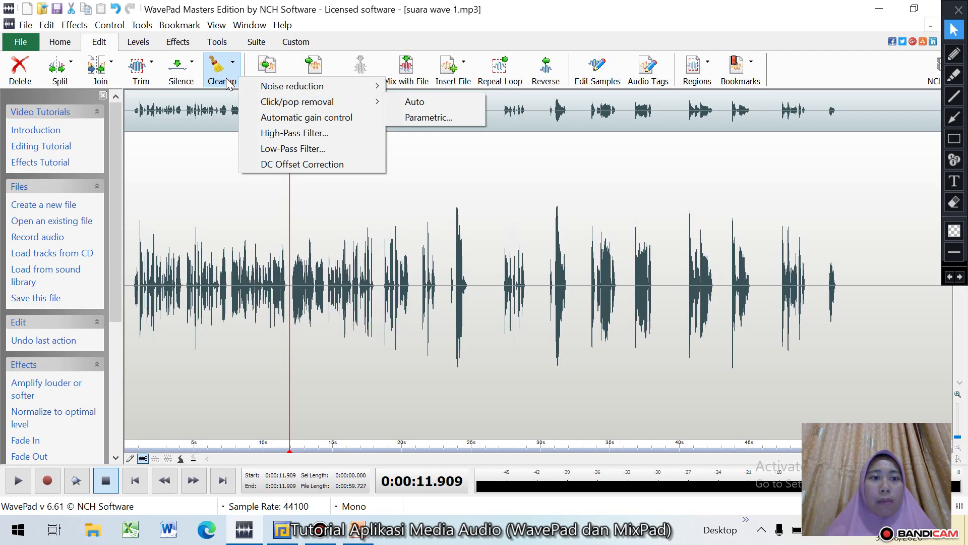
{"action": "left_click", "coordinate": [272, 120]}
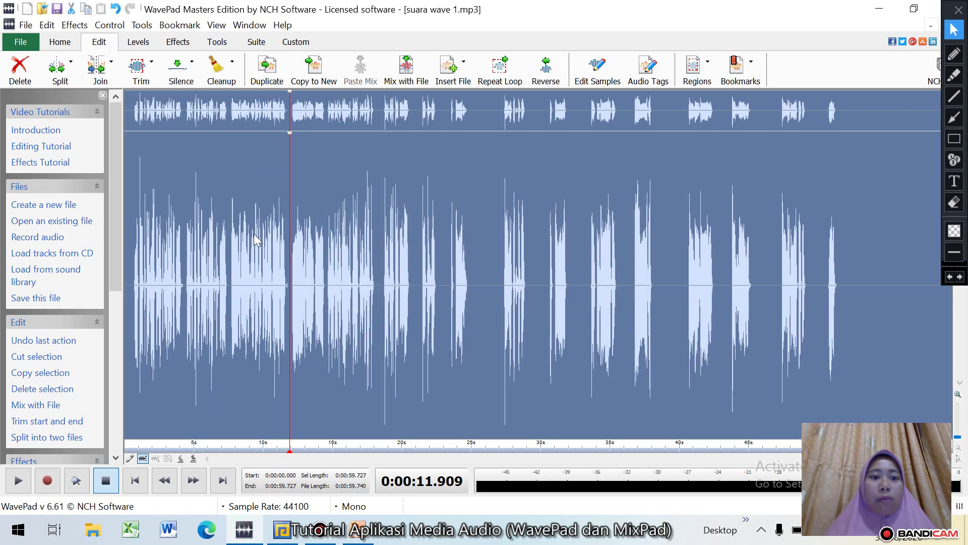
Play the gain-adjusted recording from about 0.5 seconds and stop at about 4.6 seconds.
{"action": "left_click", "coordinate": [131, 314]}
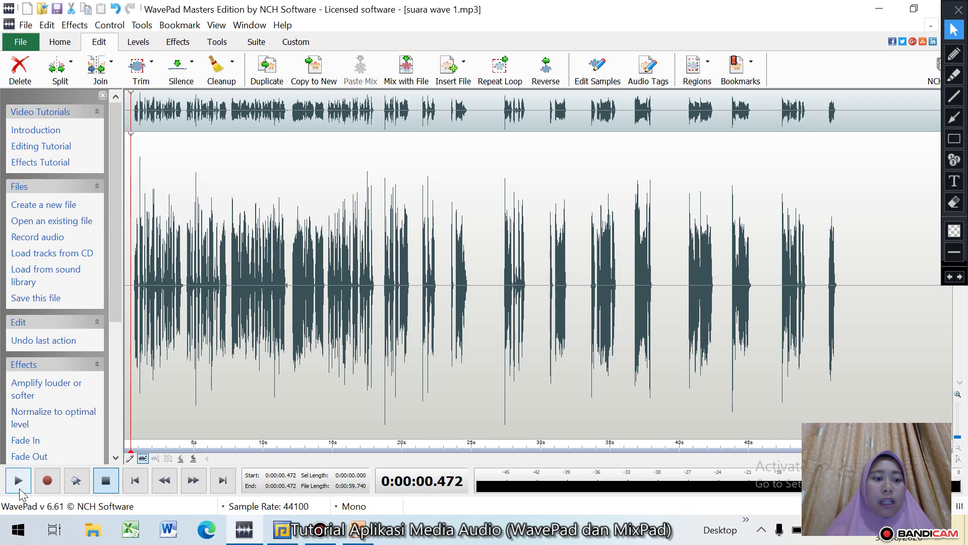
{"action": "left_click", "coordinate": [19, 482]}
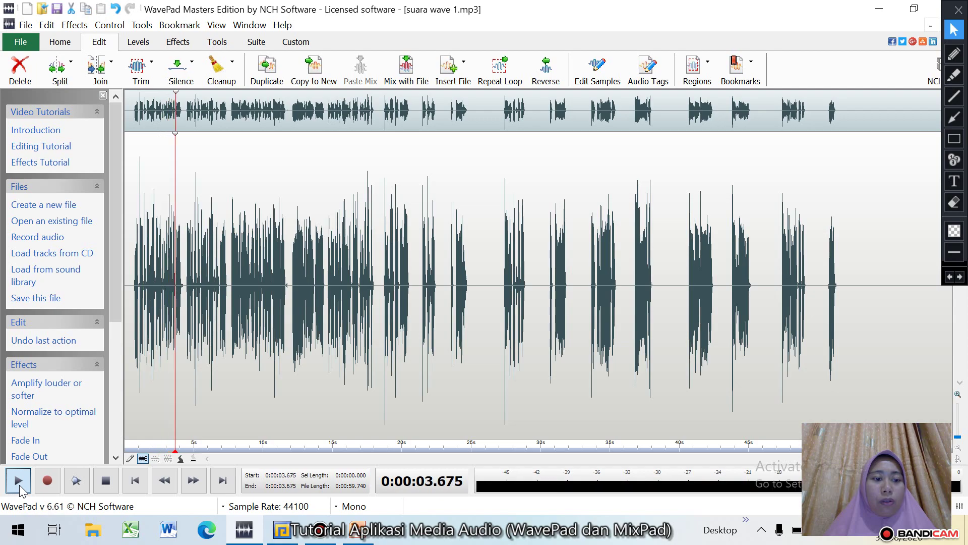
{"action": "left_click", "coordinate": [19, 487]}
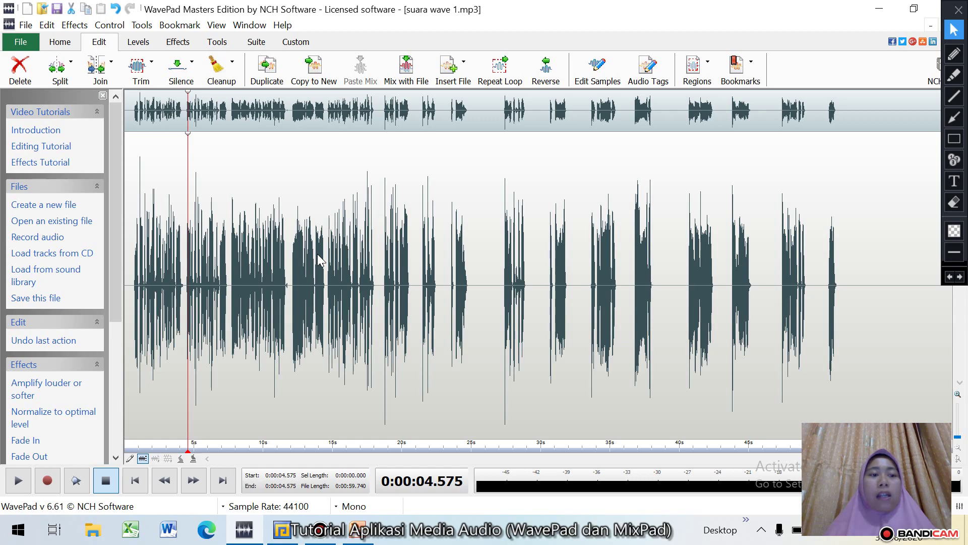
Try to save the cleaned recording to its file, dismiss the purchase offer, and reopen the save options.
{"action": "left_click", "coordinate": [20, 42]}
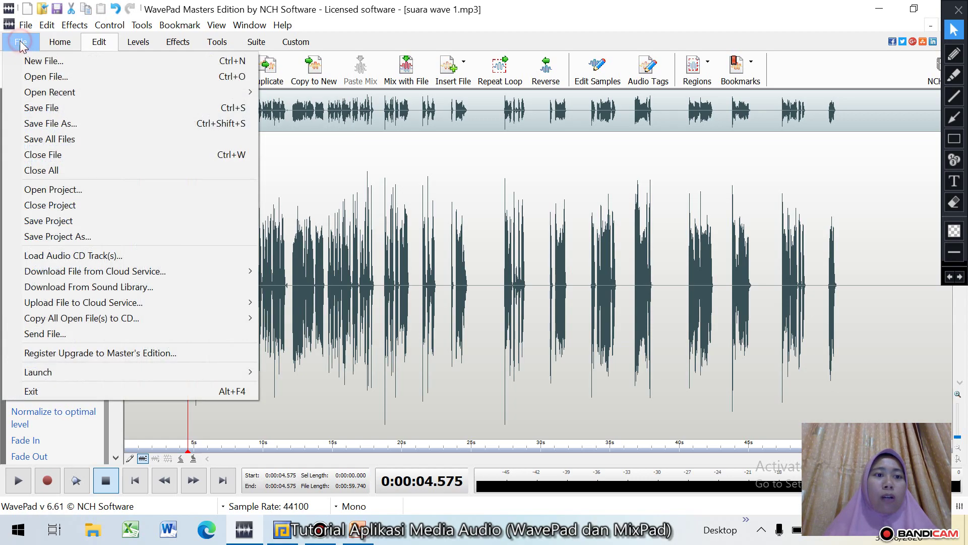
{"action": "left_click", "coordinate": [295, 165]}
{"action": "left_click", "coordinate": [59, 42]}
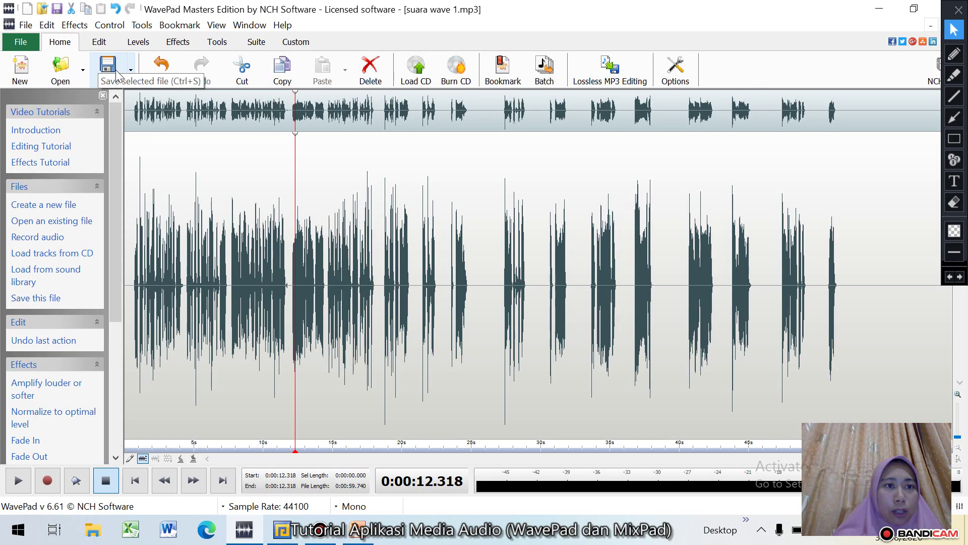
{"action": "left_click", "coordinate": [131, 73]}
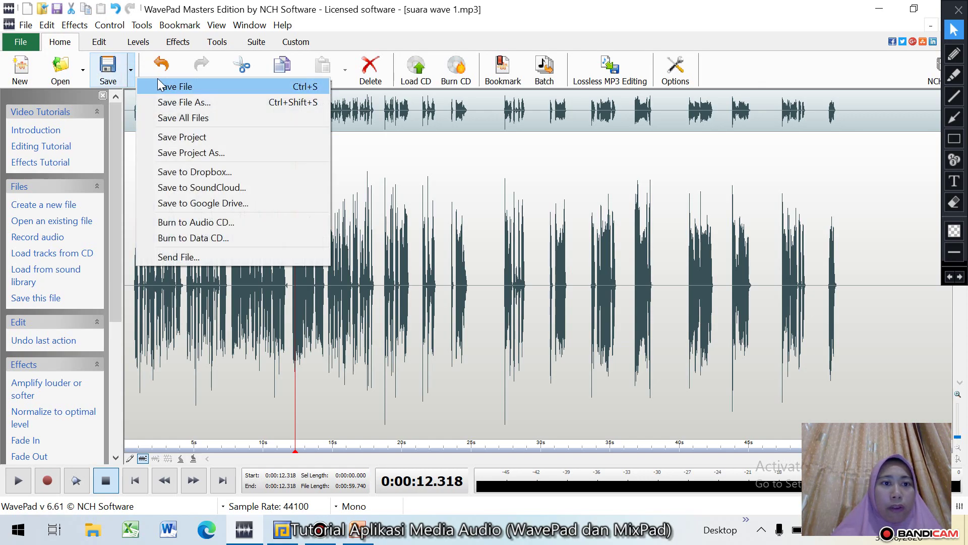
{"action": "left_click", "coordinate": [159, 85]}
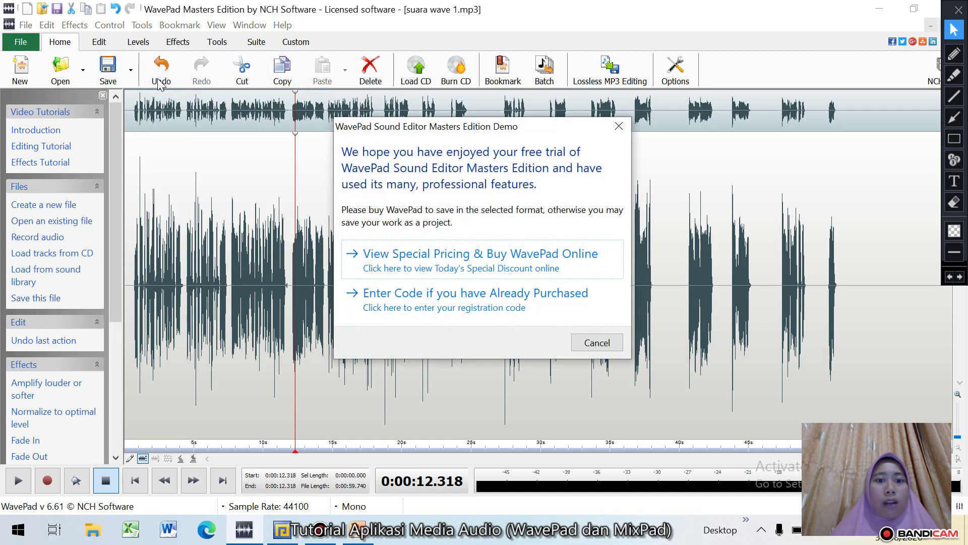
{"action": "left_click", "coordinate": [618, 127]}
{"action": "left_click", "coordinate": [131, 71]}
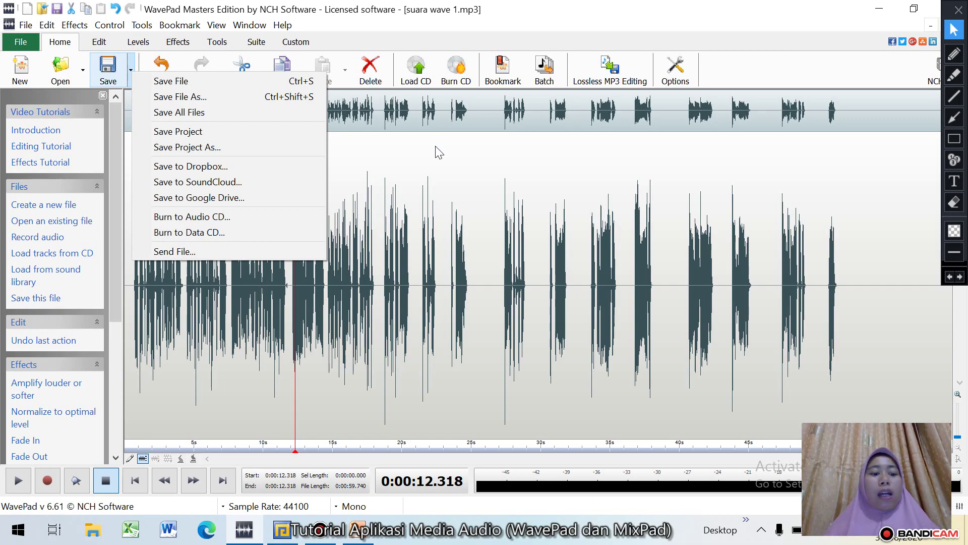
Switch to File Explorer and open the audio file suara wave 1 from the Documents folder.
{"action": "left_click", "coordinate": [92, 532]}
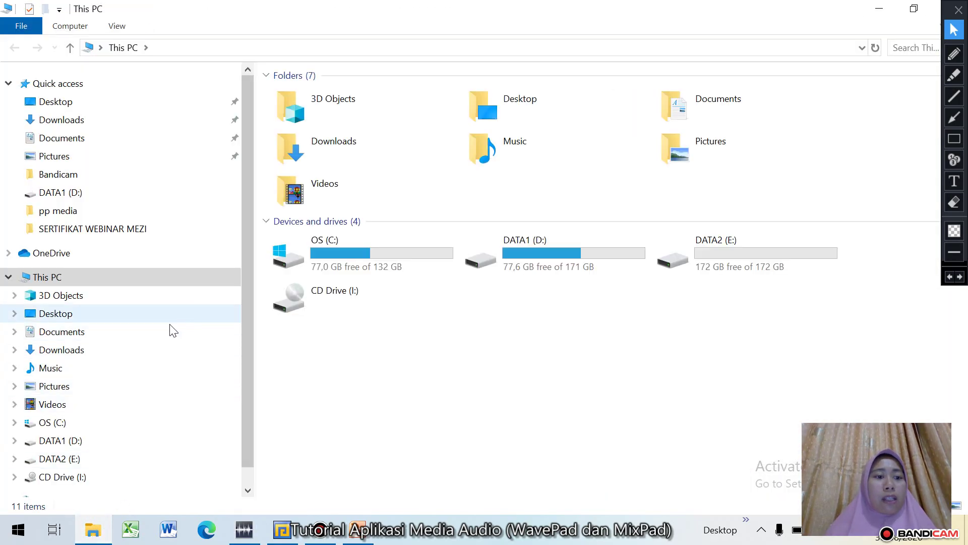
{"action": "left_click", "coordinate": [158, 333]}
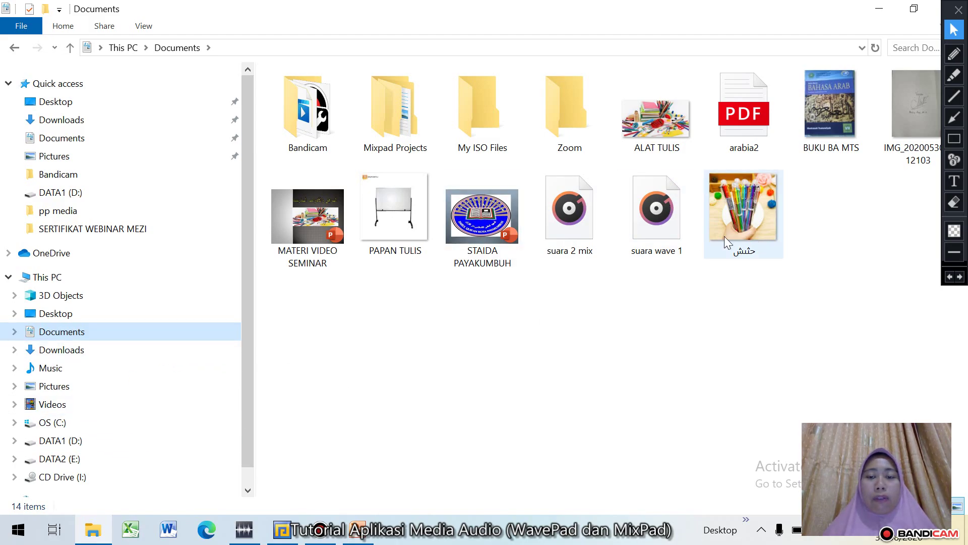
{"action": "double_click", "coordinate": [665, 231]}
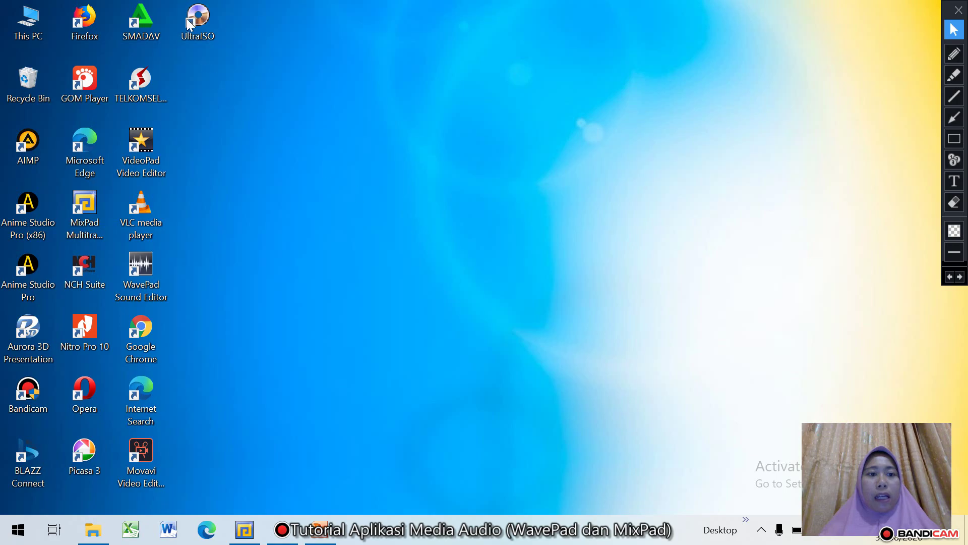
Launch MixPad Multitrack Recording Software from the desktop and maximize its window.
{"action": "double_click", "coordinate": [77, 202]}
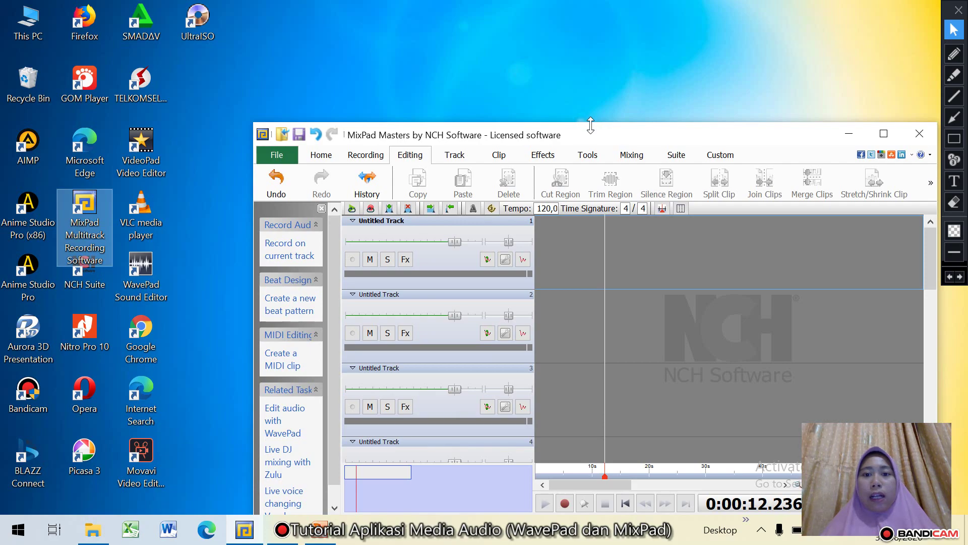
{"action": "left_click_drag", "start_coordinate": [591, 129], "coordinate": [486, 66]}
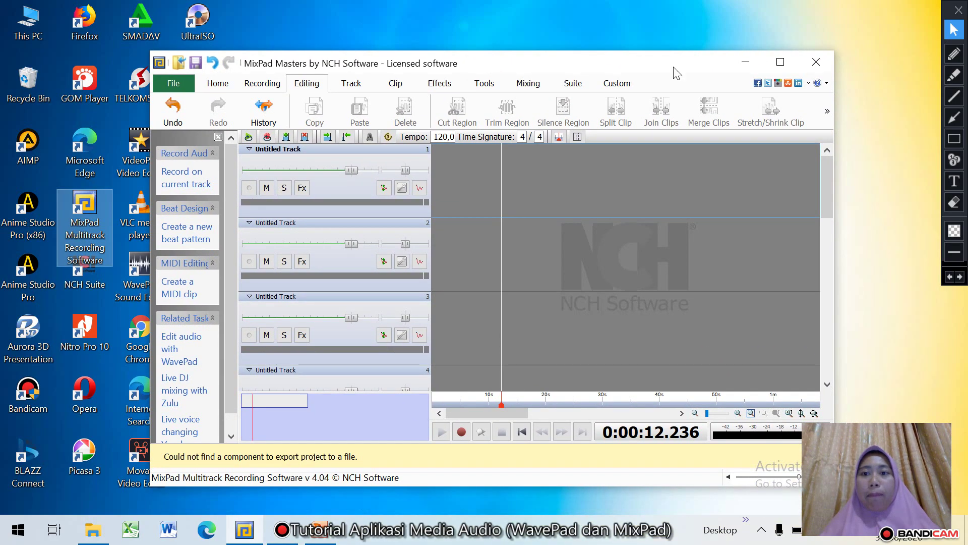
{"action": "left_click", "coordinate": [784, 61]}
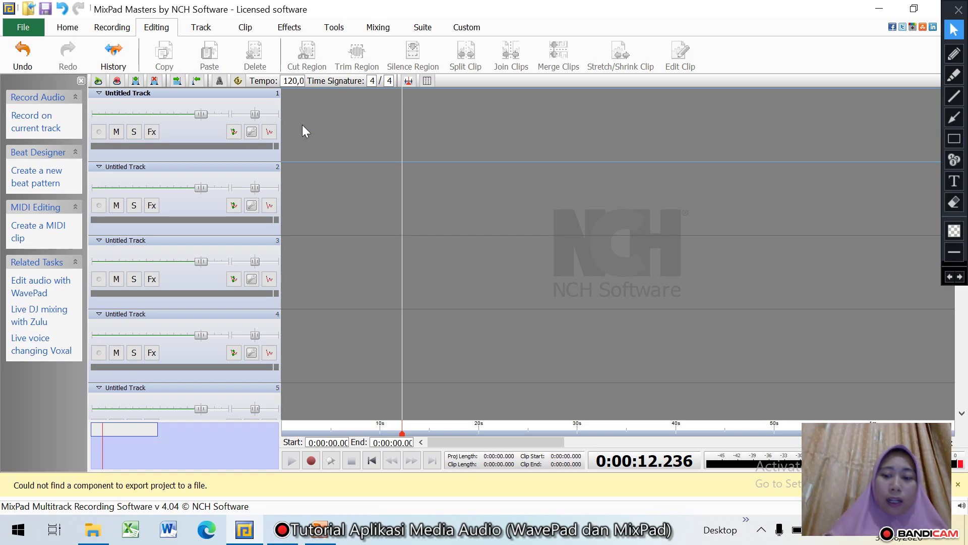
{"action": "left_click", "coordinate": [66, 27]}
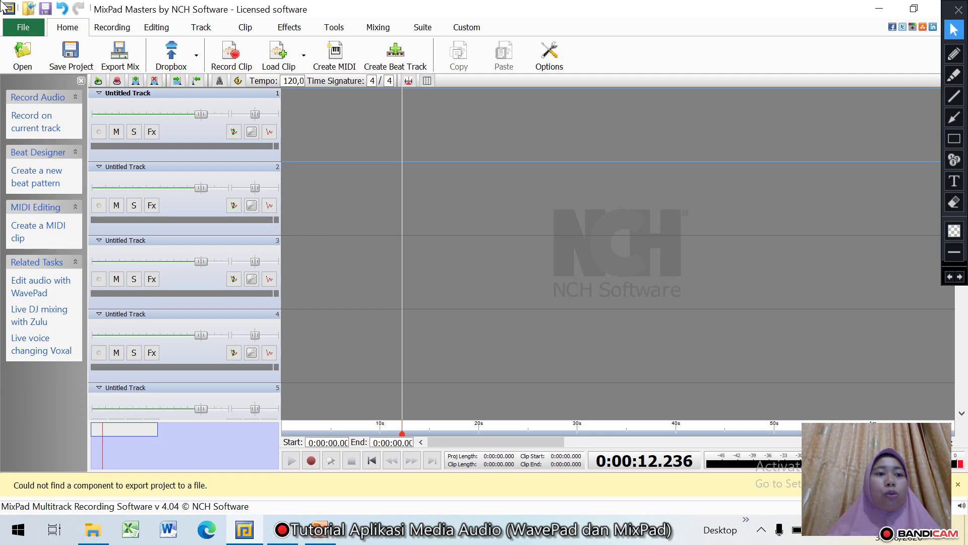
{"action": "left_click", "coordinate": [112, 27]}
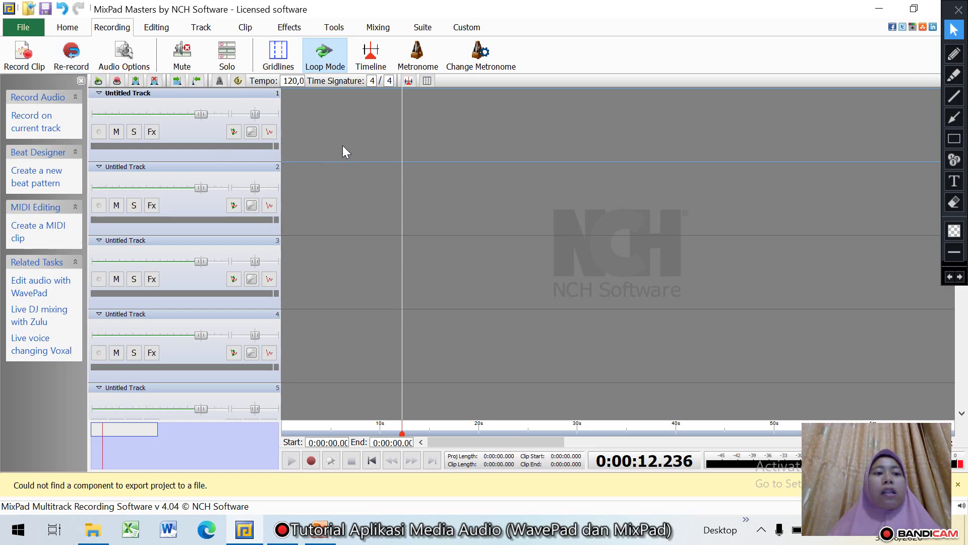
Load suara wave 1 from the Documents folder onto track 1 and move the clip to the start of the timeline.
{"action": "left_click", "coordinate": [82, 28]}
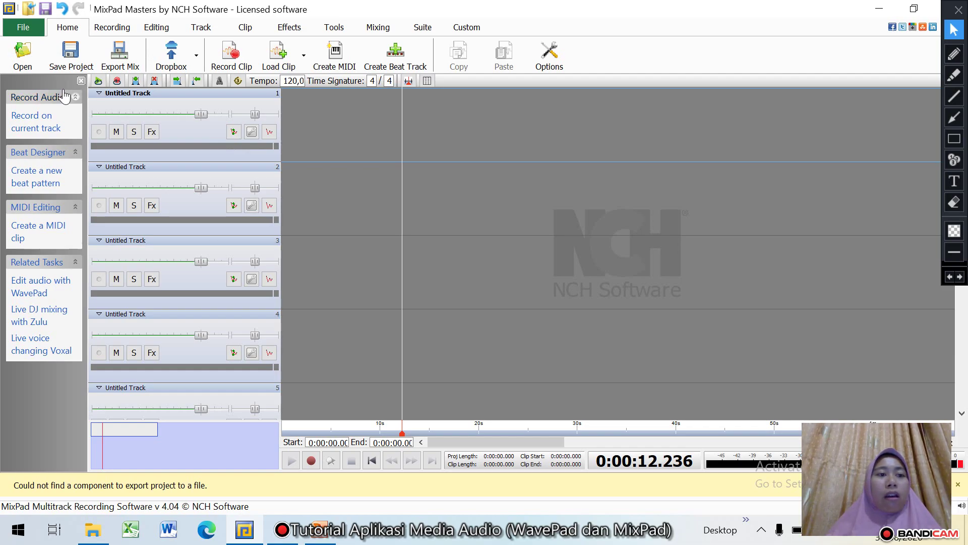
{"action": "left_click", "coordinate": [22, 48]}
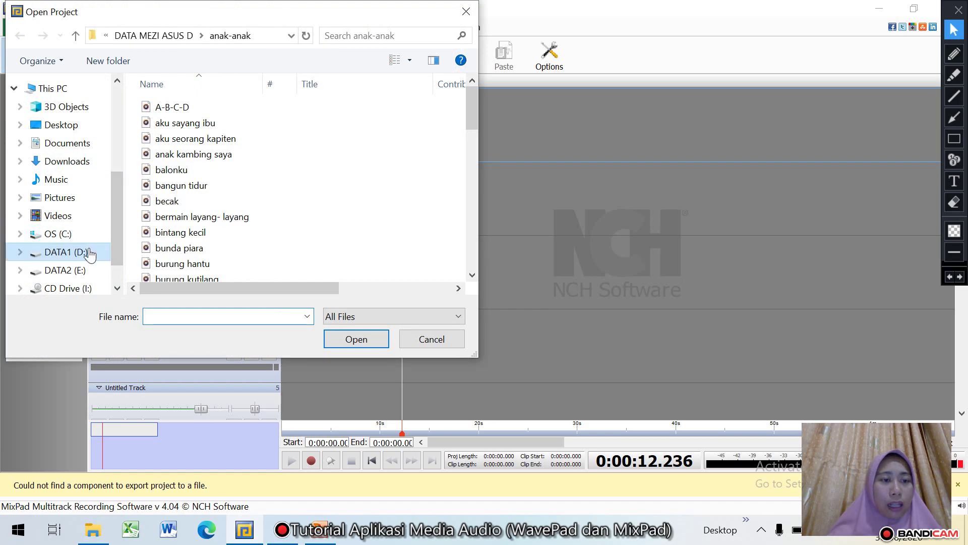
{"action": "left_click", "coordinate": [89, 254]}
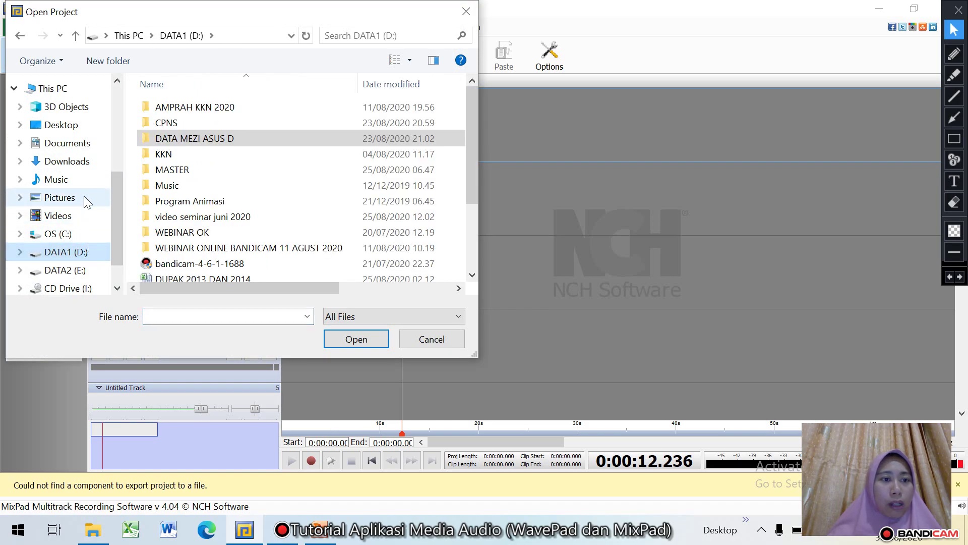
{"action": "left_click", "coordinate": [96, 143]}
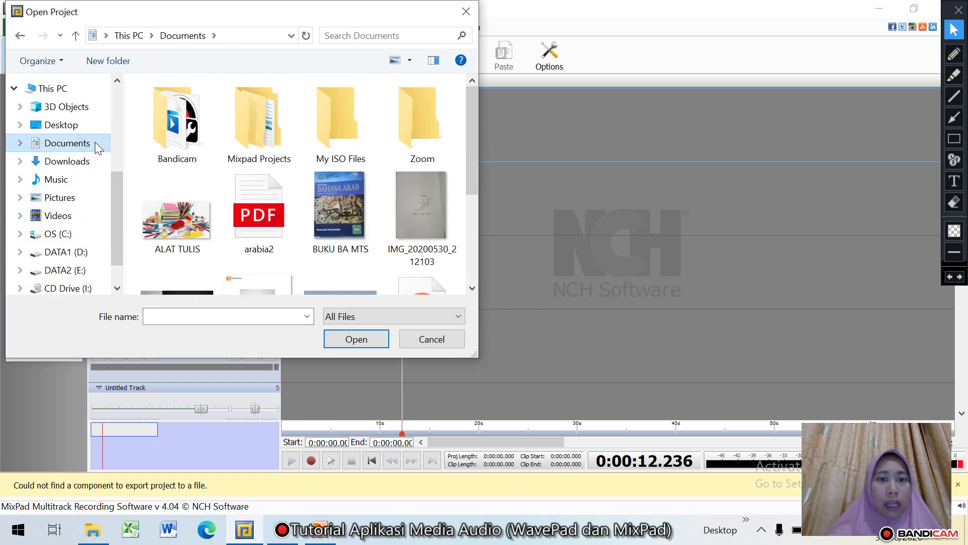
{"action": "scroll", "coordinate": [467, 266], "scroll_direction": "down", "scroll_amount": 3}
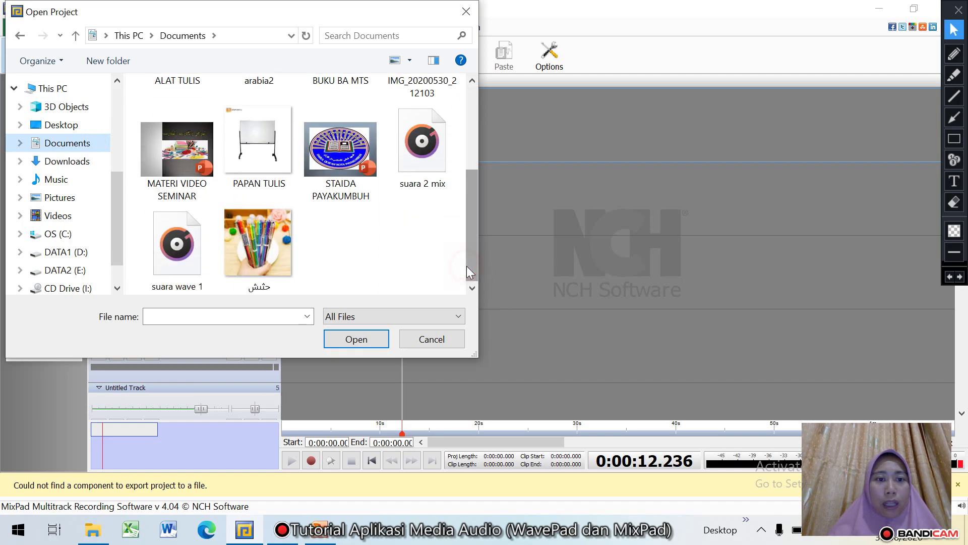
{"action": "double_click", "coordinate": [200, 232]}
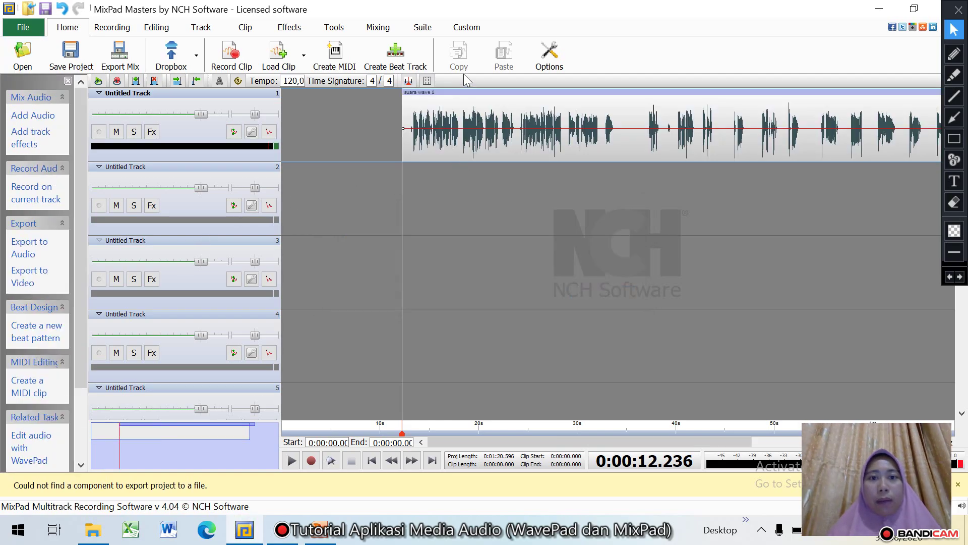
{"action": "left_click_drag", "start_coordinate": [460, 93], "coordinate": [332, 92]}
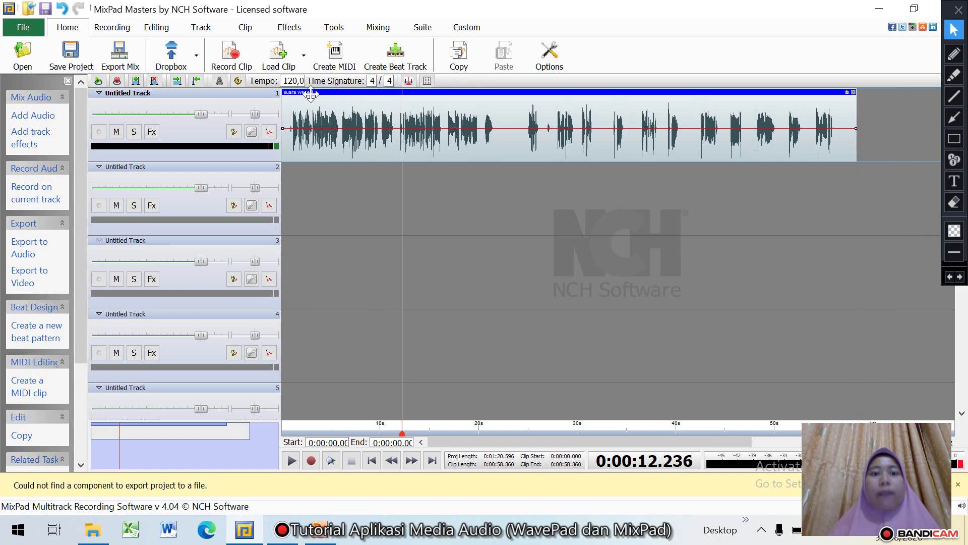
Load Happy Background Music from the FFOutput folder on DATA1 (D:) onto track 2 at about 0.8 seconds.
{"action": "left_click", "coordinate": [301, 177]}
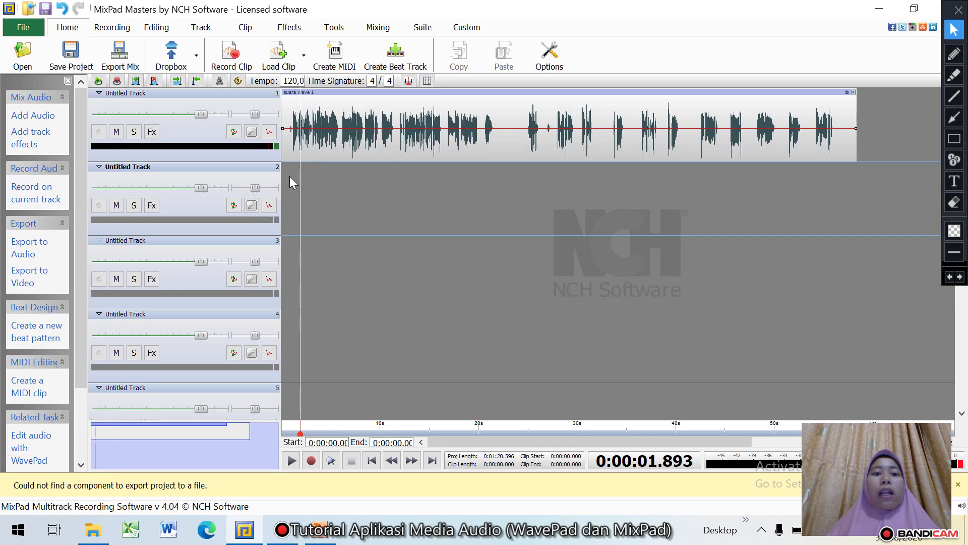
{"action": "left_click", "coordinate": [290, 177]}
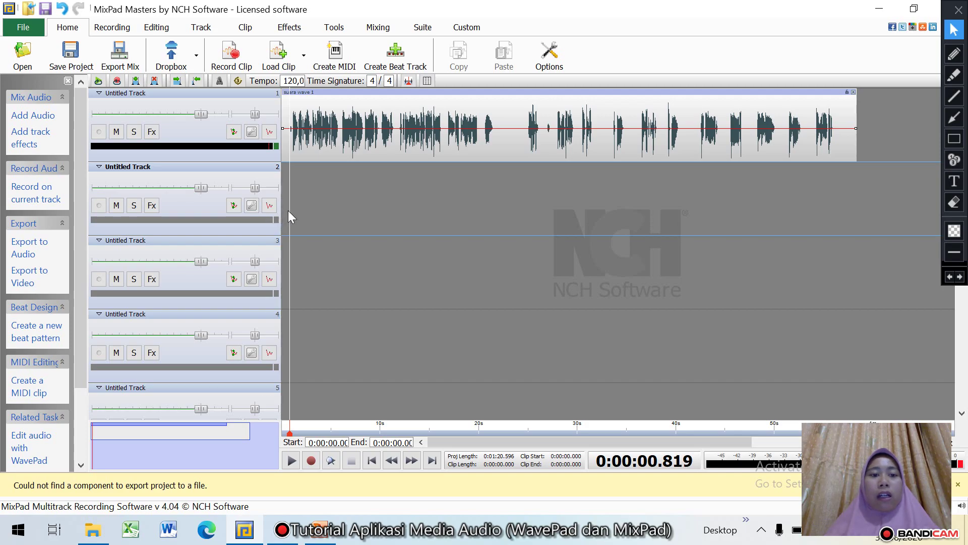
{"action": "left_click", "coordinate": [16, 50]}
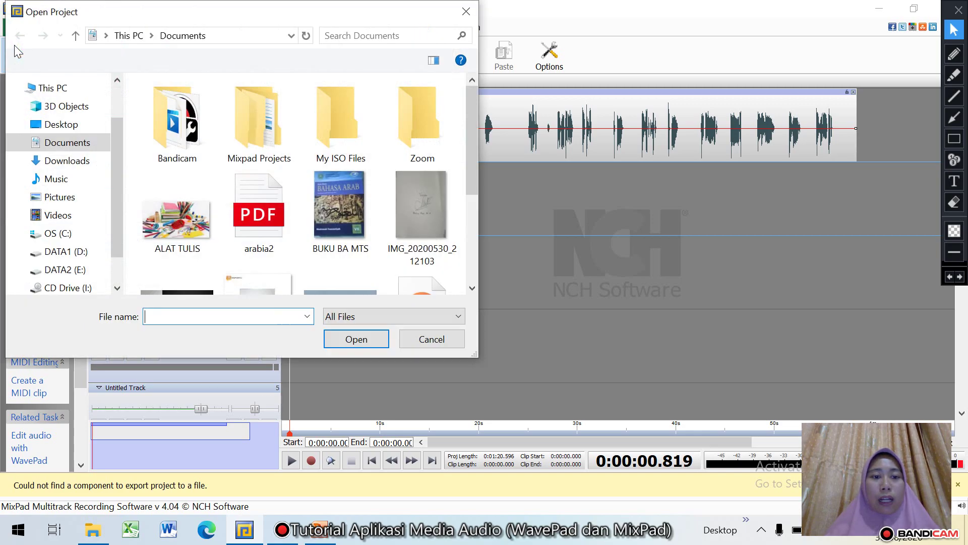
{"action": "left_click", "coordinate": [117, 264]}
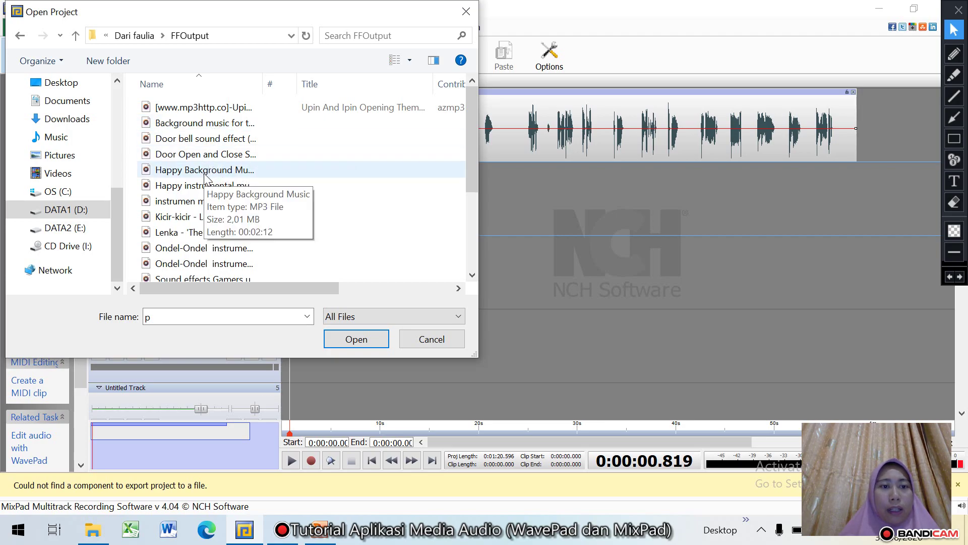
{"action": "double_click", "coordinate": [204, 172]}
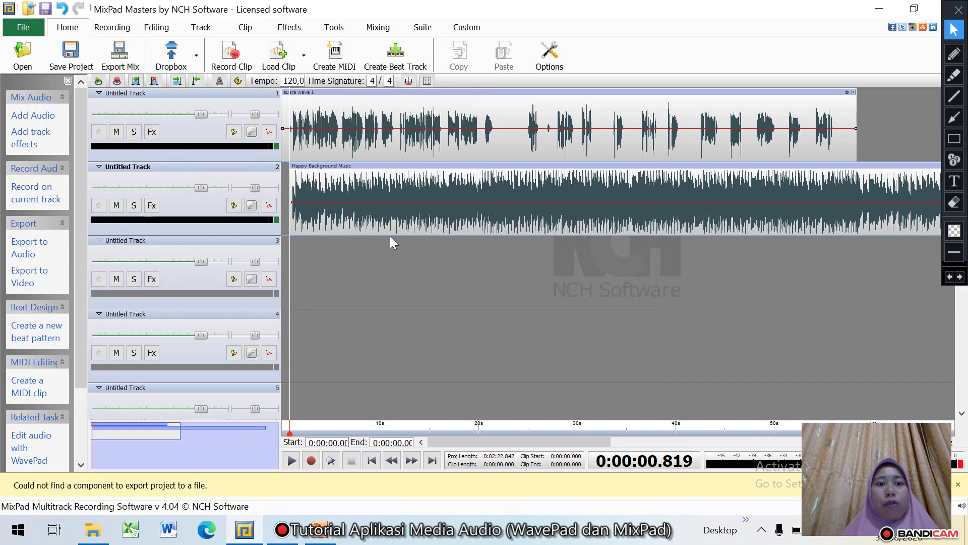
Move the Happy Background Music clip on track 2 to the start of the timeline.
{"action": "left_click_drag", "start_coordinate": [389, 172], "coordinate": [345, 174]}
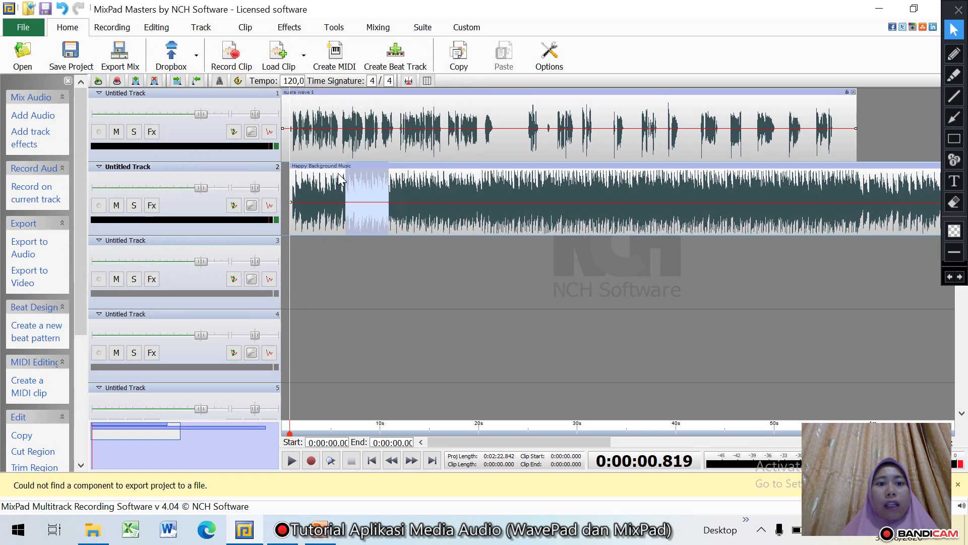
{"action": "left_click", "coordinate": [302, 174]}
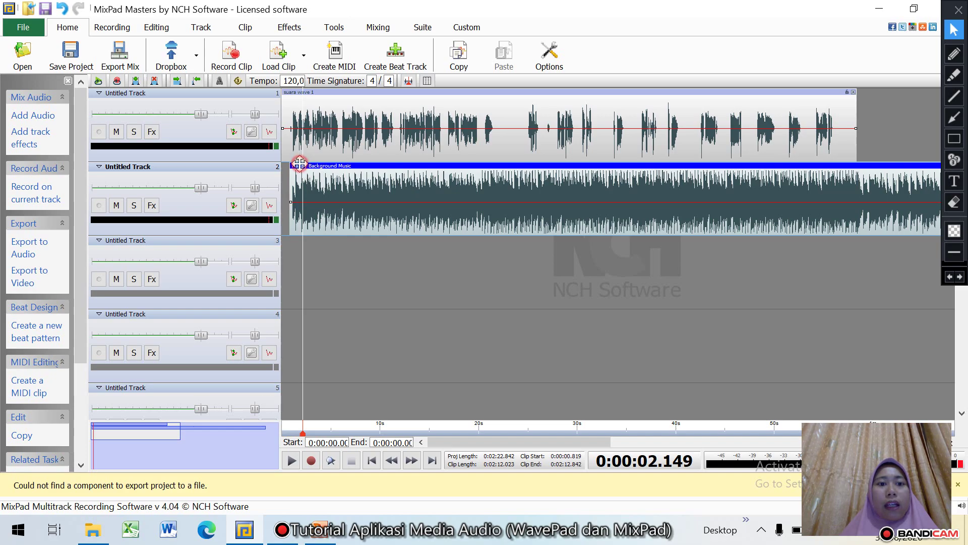
{"action": "left_click_drag", "start_coordinate": [299, 163], "coordinate": [288, 163]}
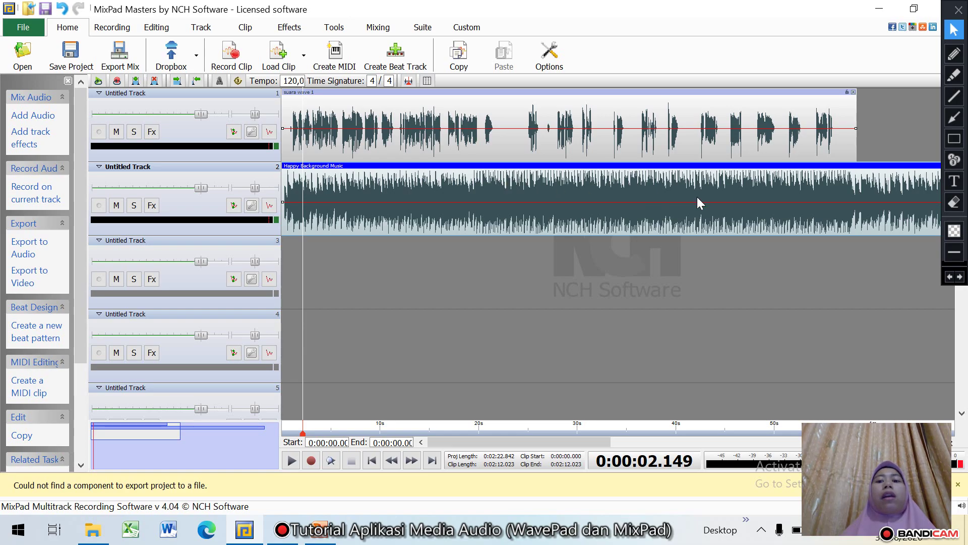
Remove the stretch of background music from the voice clip's end at about 0:58 to about 1:20.
{"action": "left_click_drag", "start_coordinate": [857, 183], "coordinate": [954, 188]}
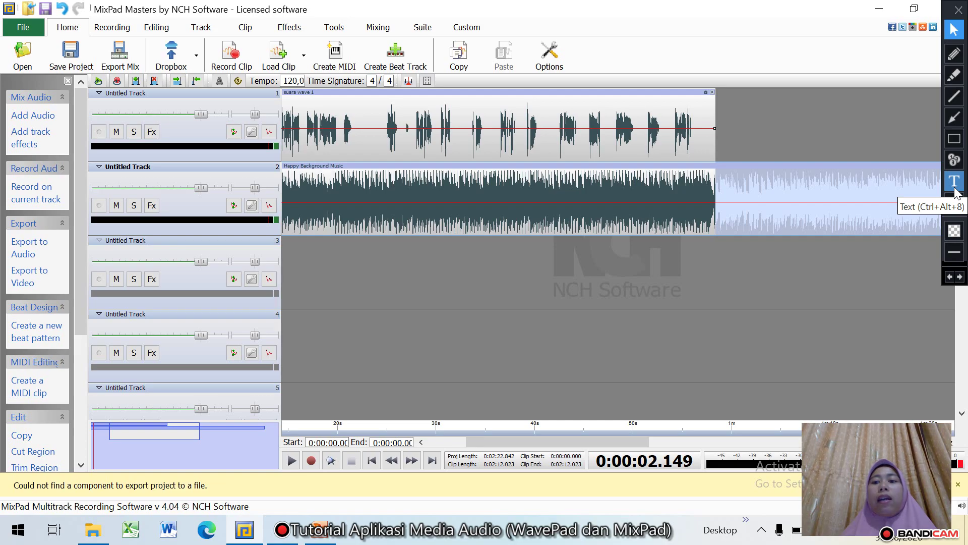
{"action": "left_click", "coordinate": [867, 204]}
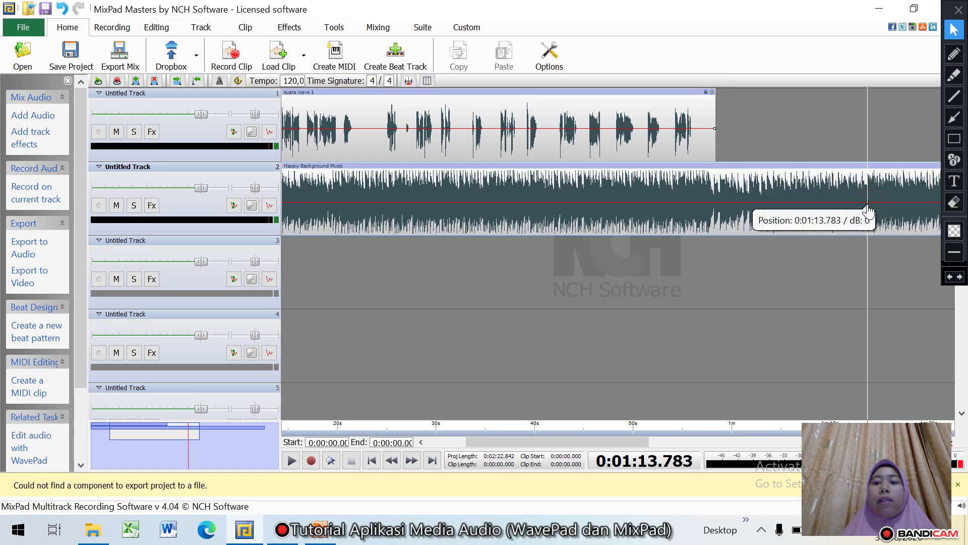
{"action": "left_click_drag", "start_coordinate": [713, 180], "coordinate": [935, 183]}
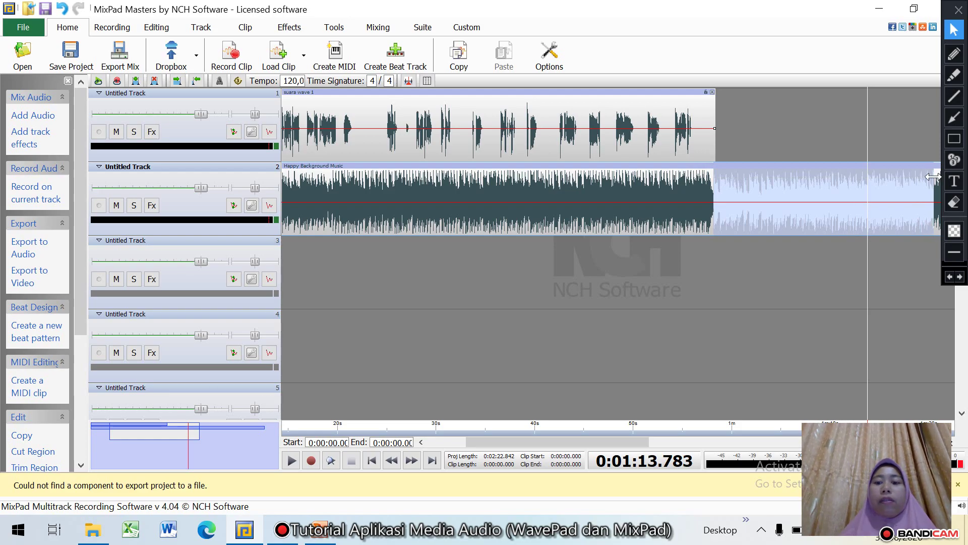
{"action": "left_click", "coordinate": [717, 178]}
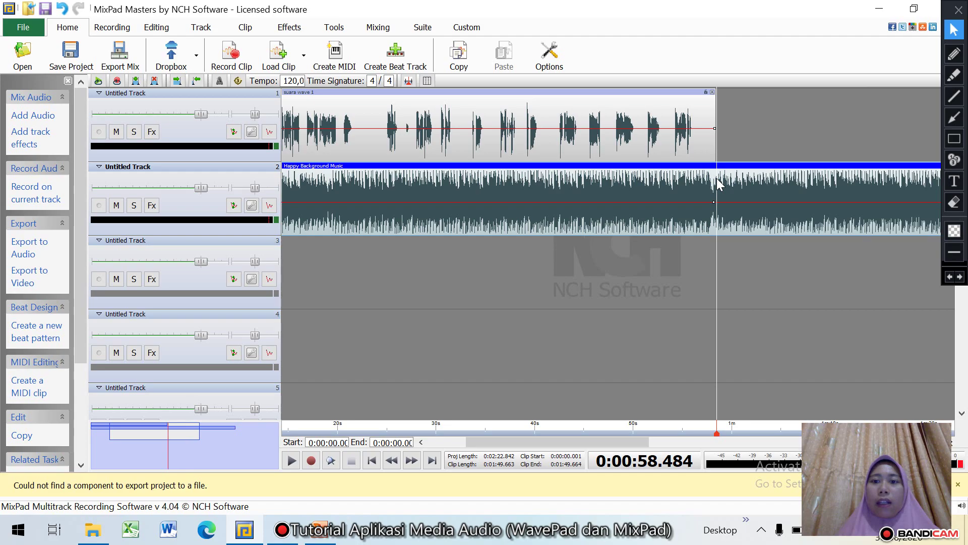
Delete the background music from about 0:58 to its end at about 1:50, and align the trimmed clip with the timeline's start.
{"action": "left_click_drag", "start_coordinate": [717, 178], "coordinate": [797, 200]}
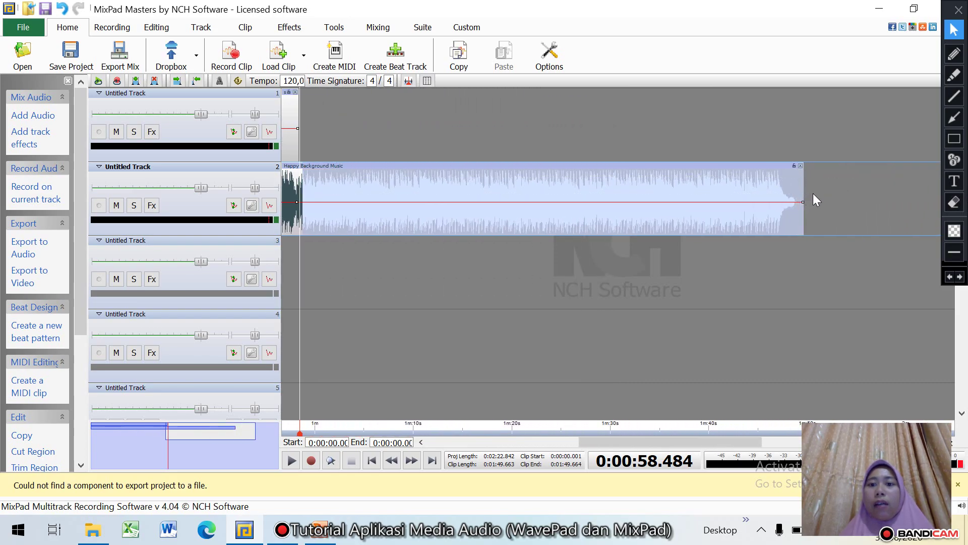
{"action": "right_click", "coordinate": [703, 180]}
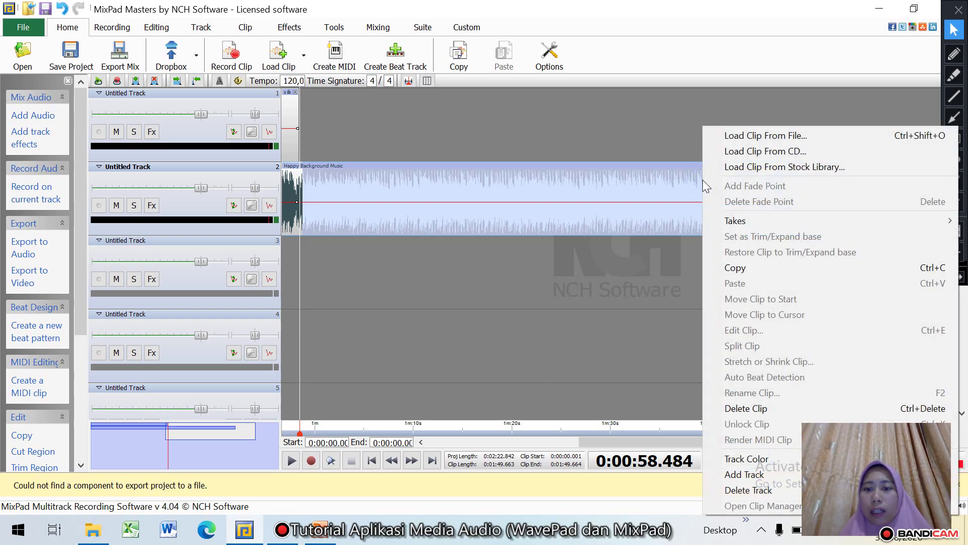
{"action": "left_click", "coordinate": [757, 409]}
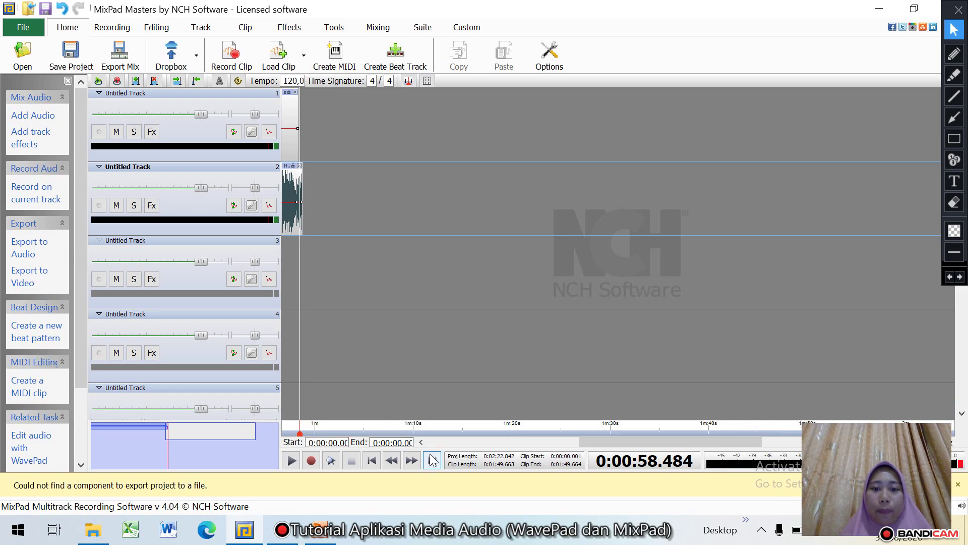
{"action": "left_click", "coordinate": [680, 437]}
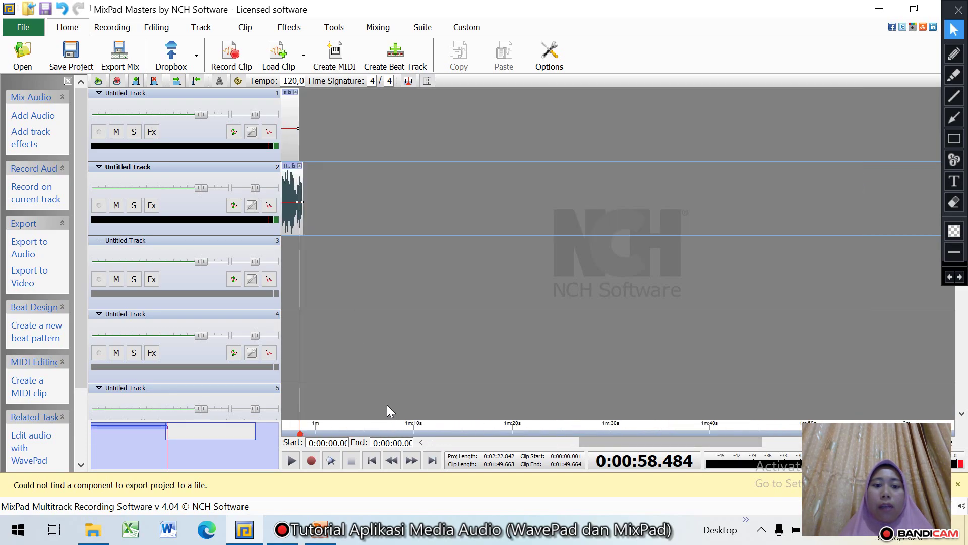
{"action": "left_click", "coordinate": [489, 443]}
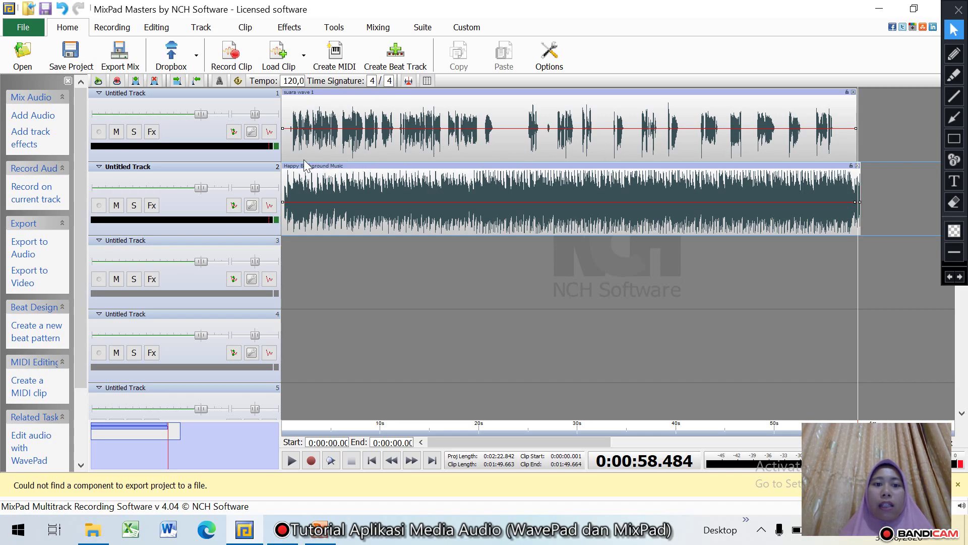
{"action": "left_click_drag", "start_coordinate": [302, 165], "coordinate": [263, 188]}
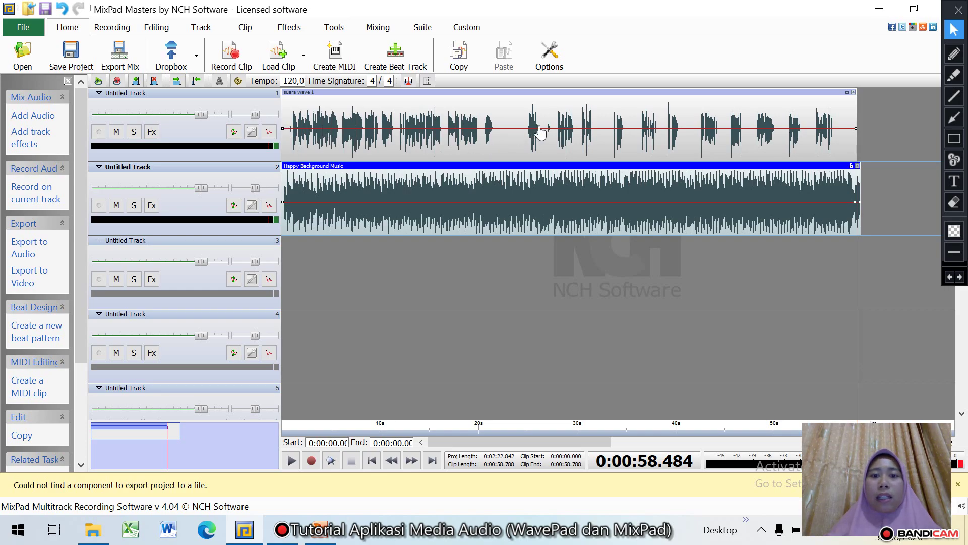
Raise the voice clip's volume line with fade points at about 0.7 seconds and about 0:57.
{"action": "left_click", "coordinate": [286, 132]}
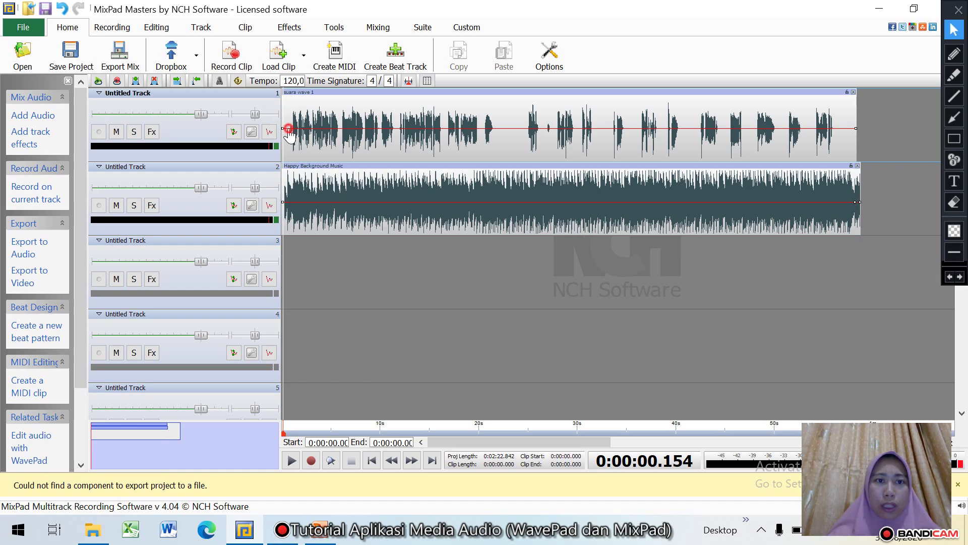
{"action": "left_click", "coordinate": [289, 133]}
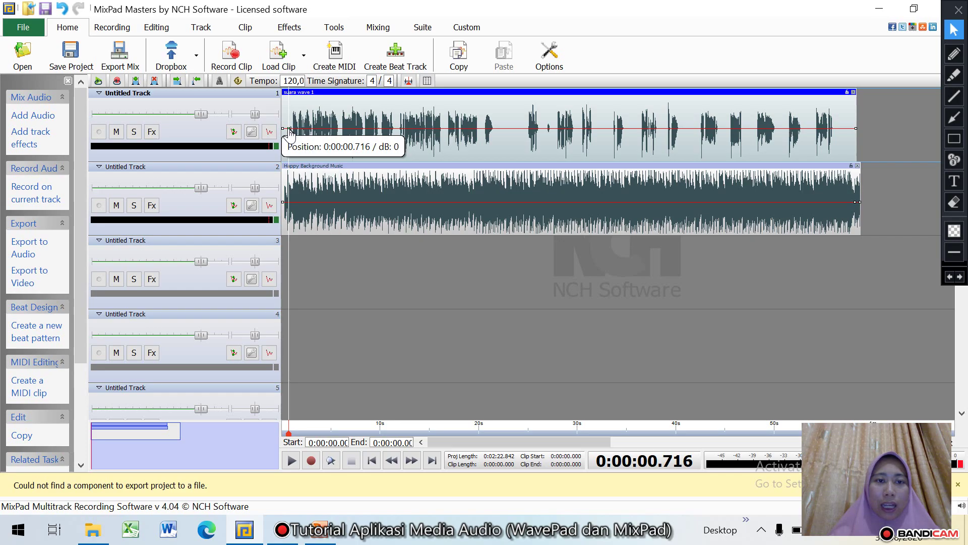
{"action": "left_click", "coordinate": [291, 133]}
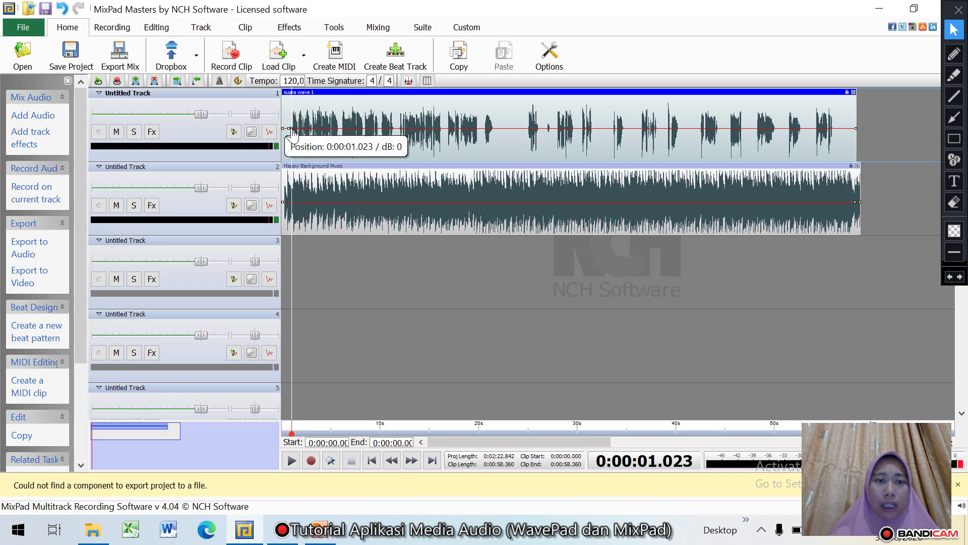
{"action": "left_click_drag", "start_coordinate": [291, 132], "coordinate": [289, 123]}
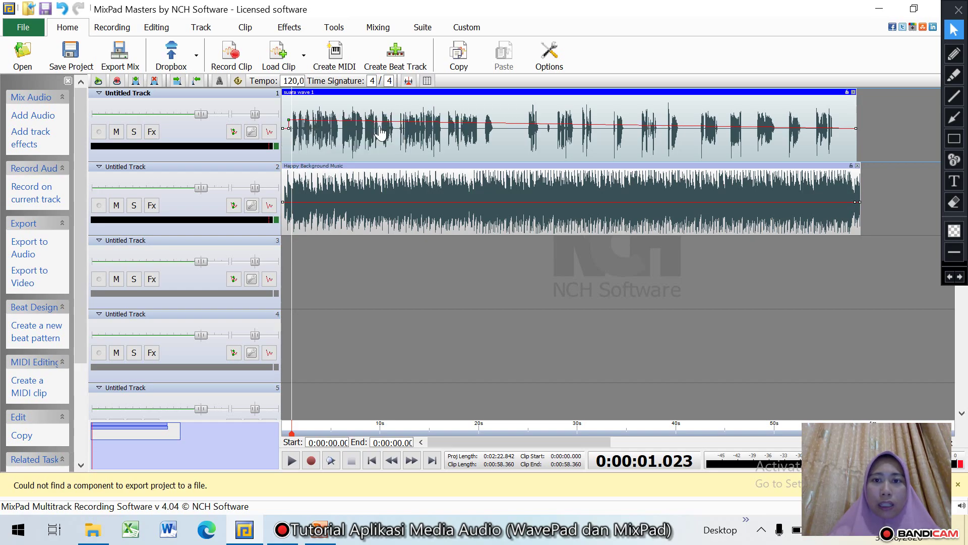
{"action": "left_click", "coordinate": [849, 129]}
{"action": "left_click_drag", "start_coordinate": [850, 129], "coordinate": [845, 120]}
Add a fade point to the background music at about 0.7 seconds and lower it to -10 dB.
{"action": "left_click", "coordinate": [334, 199]}
{"action": "left_click", "coordinate": [287, 202]}
{"action": "left_click_drag", "start_coordinate": [288, 209], "coordinate": [290, 216]}
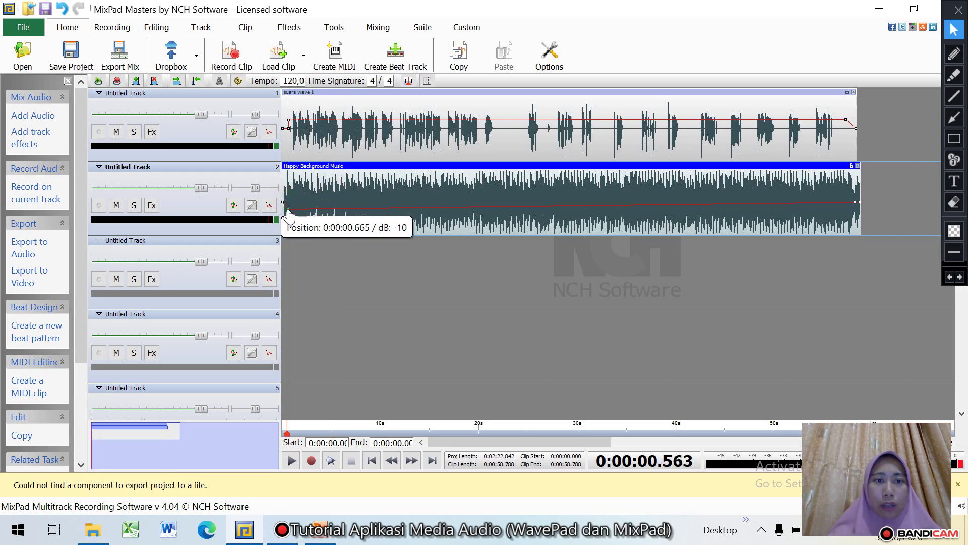
Add two adjacent fade points to the music near 0:22, where the voice pauses, lowering the first and raising the second to about 4 dB.
{"action": "left_click", "coordinate": [493, 207]}
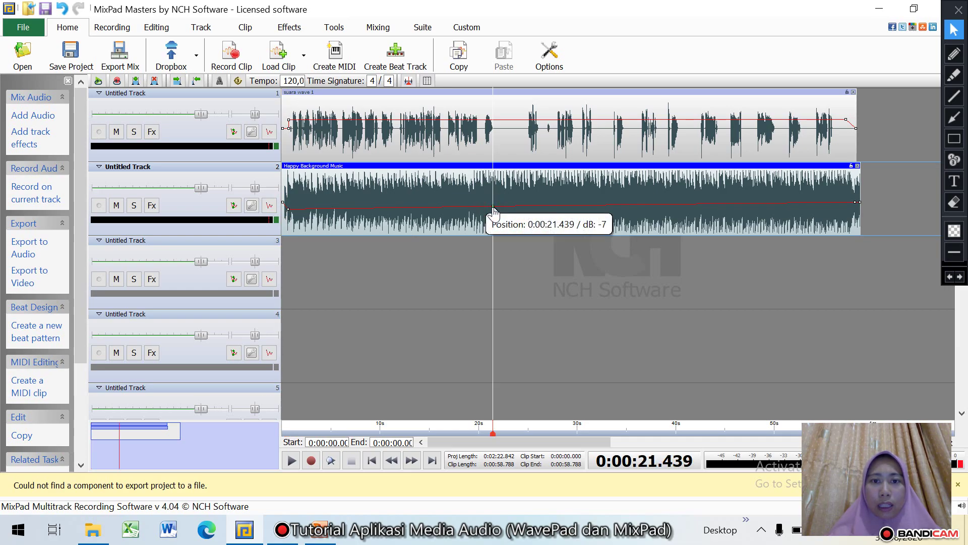
{"action": "left_click", "coordinate": [497, 207]}
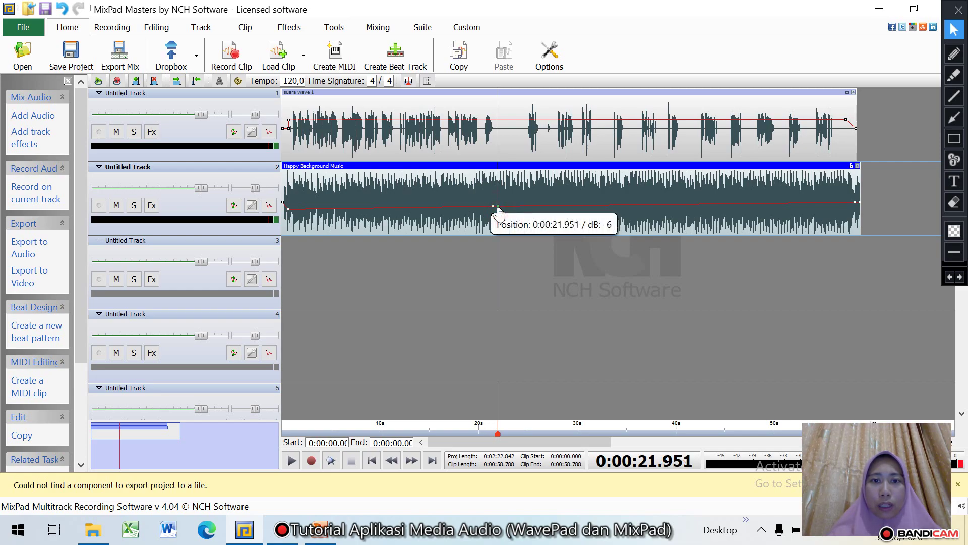
{"action": "left_click", "coordinate": [495, 207]}
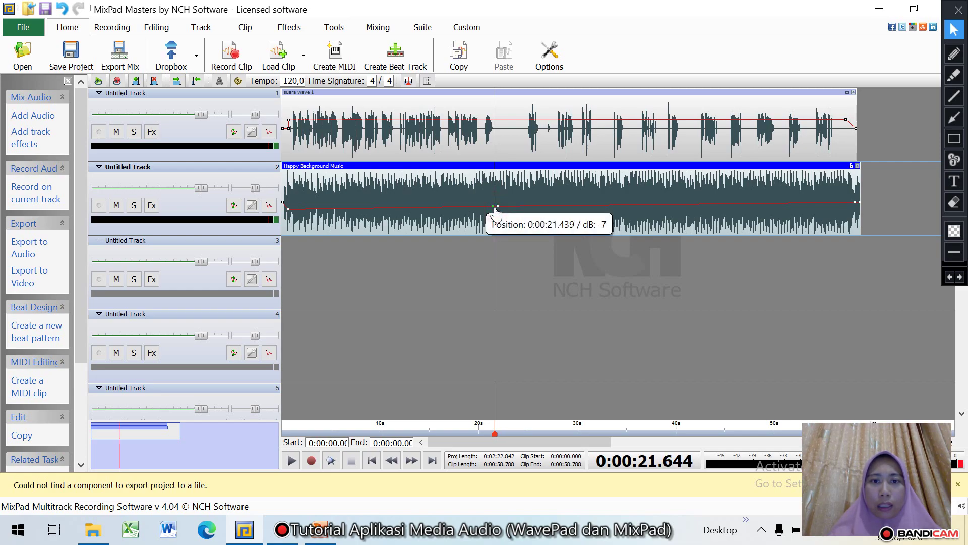
{"action": "left_click_drag", "start_coordinate": [495, 212], "coordinate": [496, 217]}
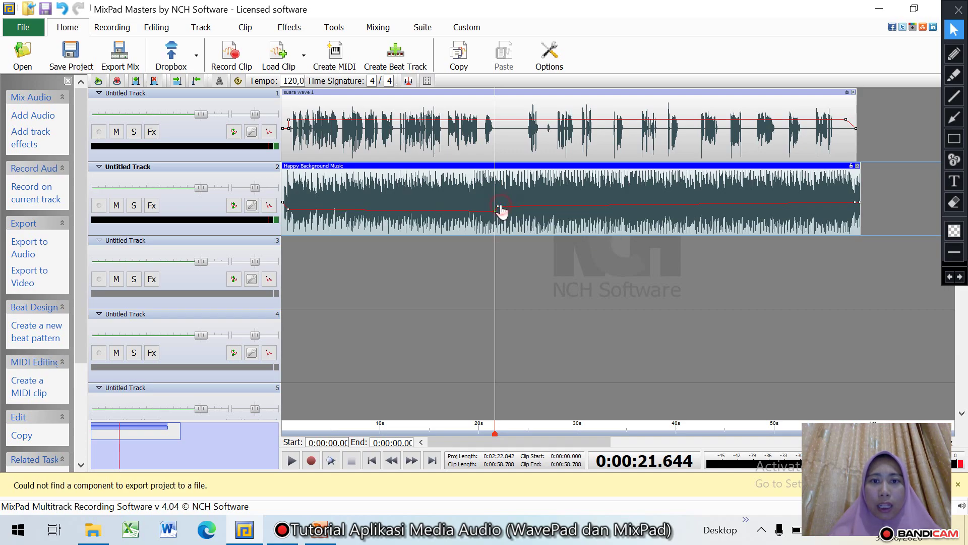
{"action": "left_click", "coordinate": [501, 208]}
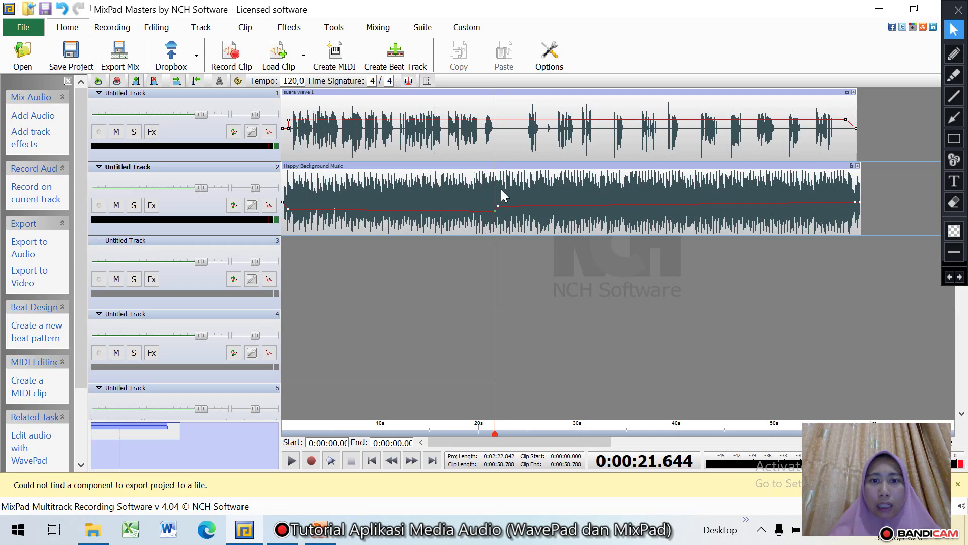
{"action": "left_click", "coordinate": [499, 211]}
{"action": "left_click_drag", "start_coordinate": [498, 212], "coordinate": [505, 143]}
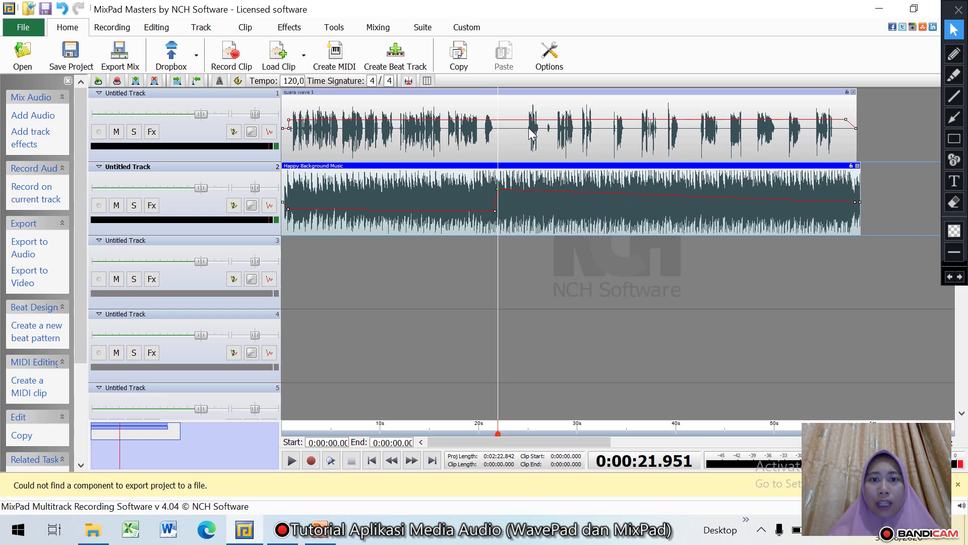
{"action": "left_click", "coordinate": [508, 201]}
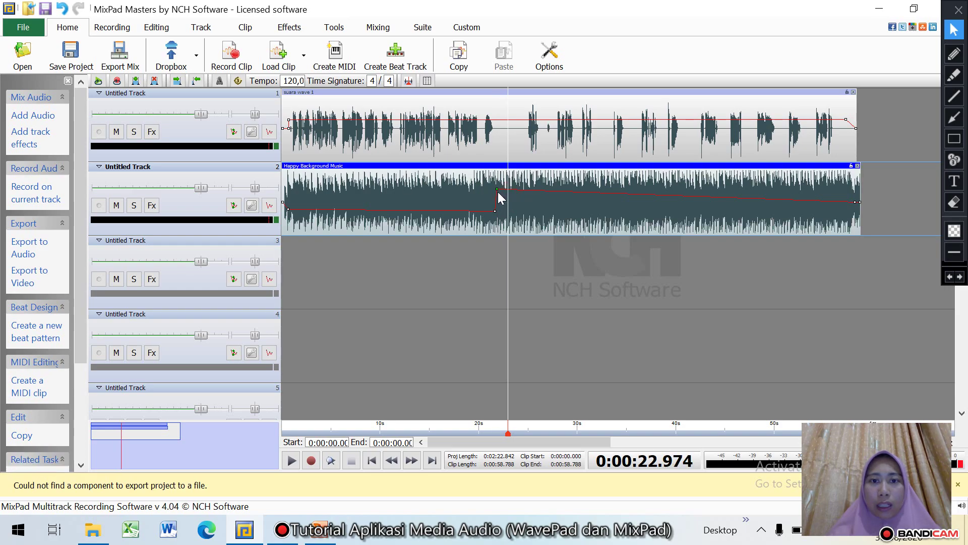
{"action": "left_click", "coordinate": [497, 195]}
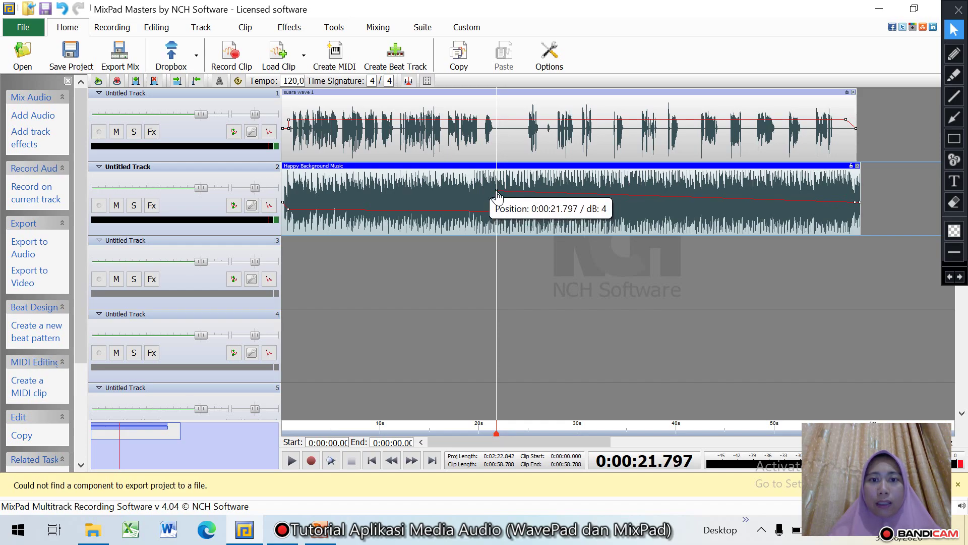
Add two adjacent fade points to the music near 0:25, keeping the first at about 4 dB and lowering the second.
{"action": "left_click", "coordinate": [528, 193]}
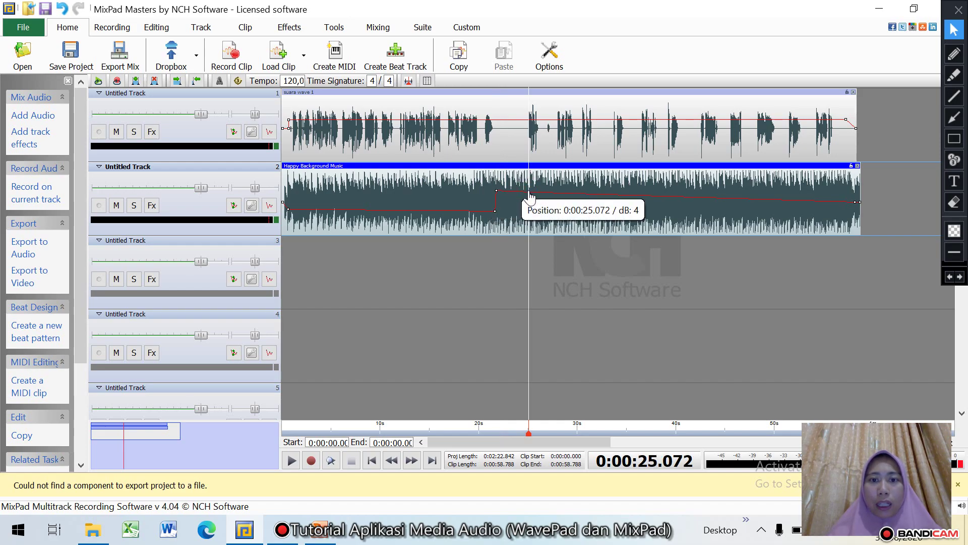
{"action": "left_click_drag", "start_coordinate": [530, 196], "coordinate": [531, 196]}
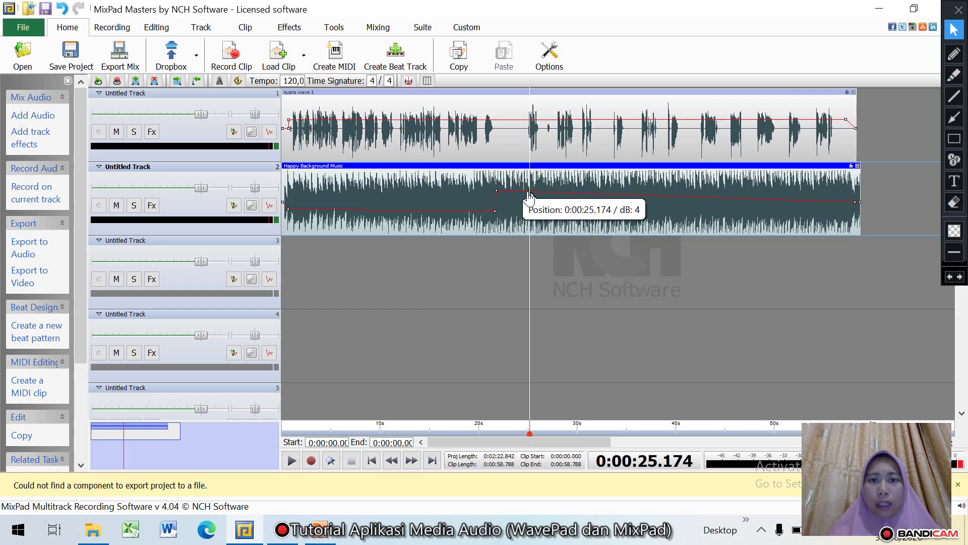
{"action": "left_click", "coordinate": [525, 193]}
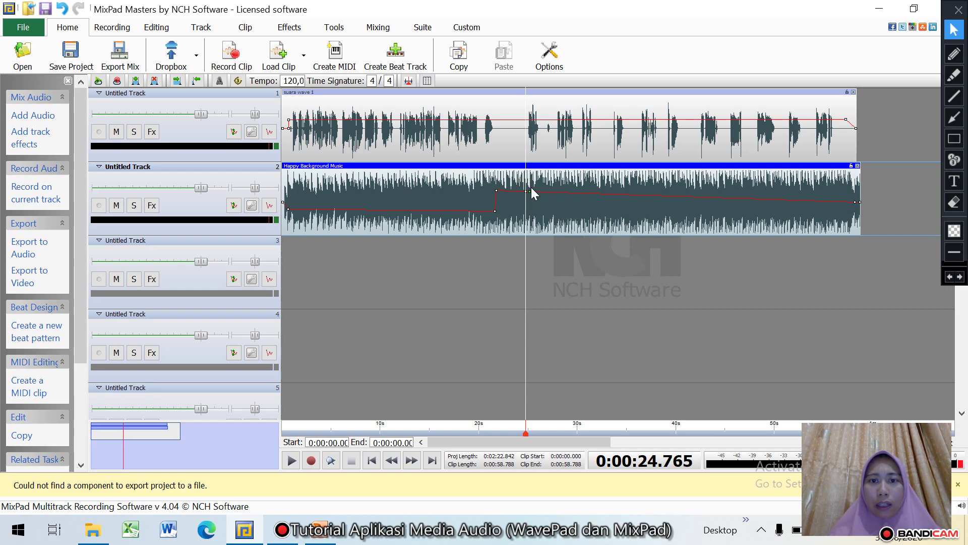
{"action": "left_click_drag", "start_coordinate": [531, 190], "coordinate": [528, 212]}
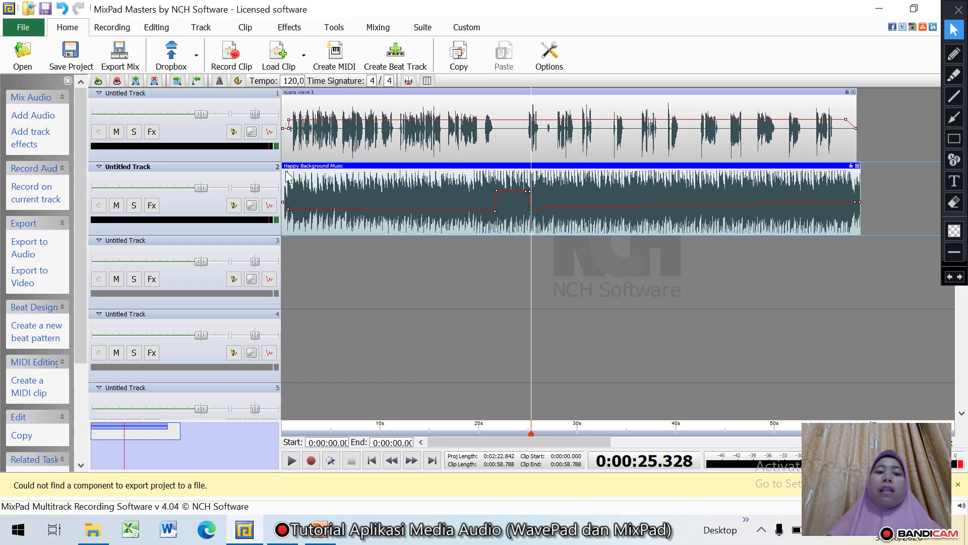
Play the mix from about 0.9 seconds to check the balance between voice and music, stopping at about 0:13.
{"action": "left_click", "coordinate": [291, 212]}
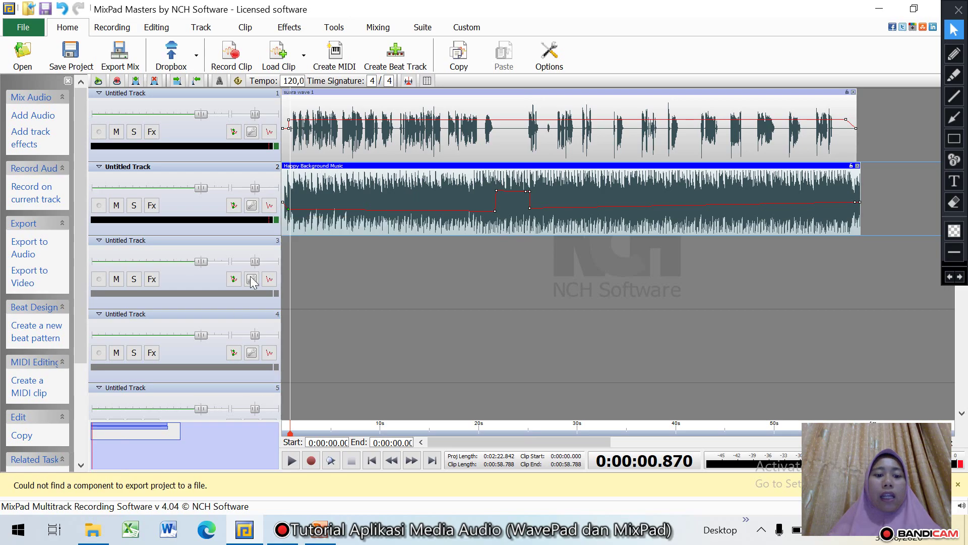
{"action": "left_click", "coordinate": [291, 461]}
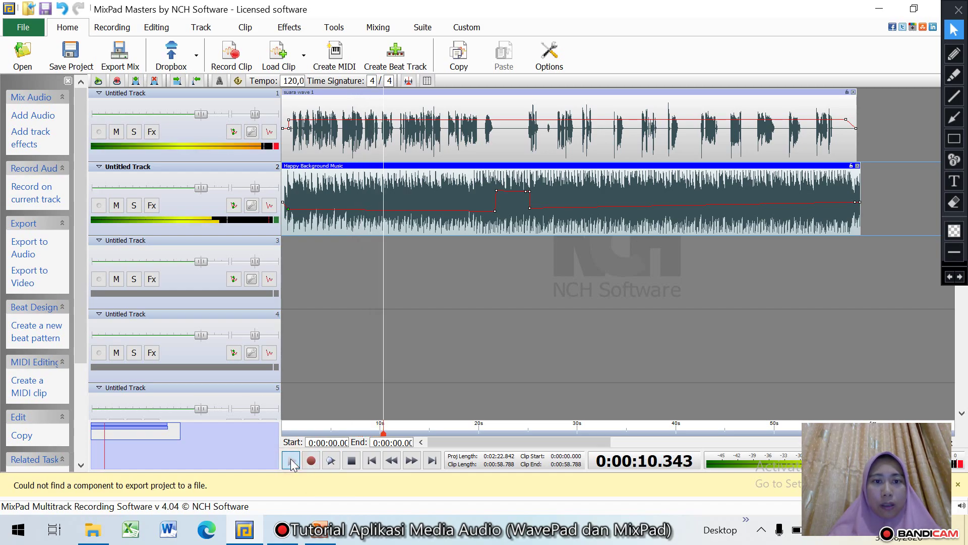
{"action": "left_click", "coordinate": [351, 460]}
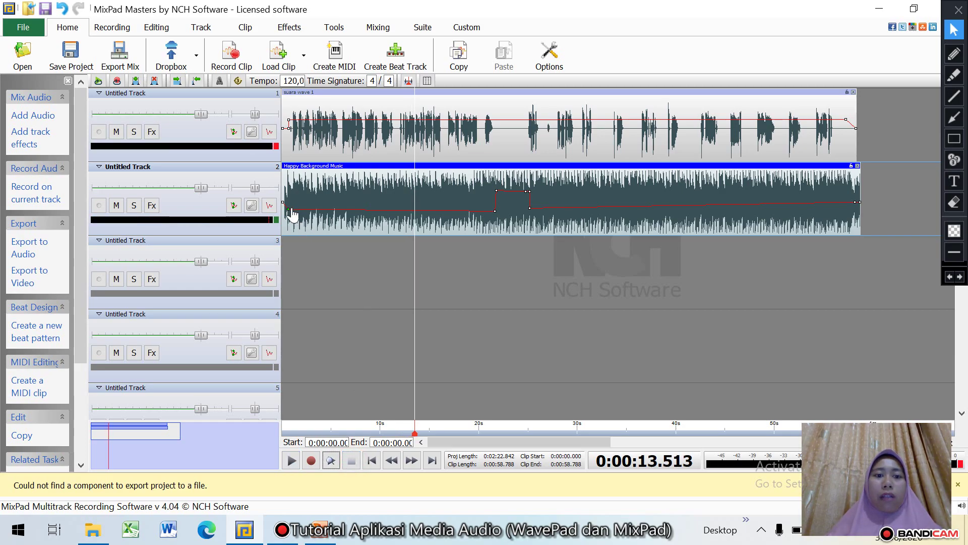
Lower the music's fade points at about 1 second and just before 0:22 further, and play the opening seconds of the mix.
{"action": "left_click", "coordinate": [295, 128]}
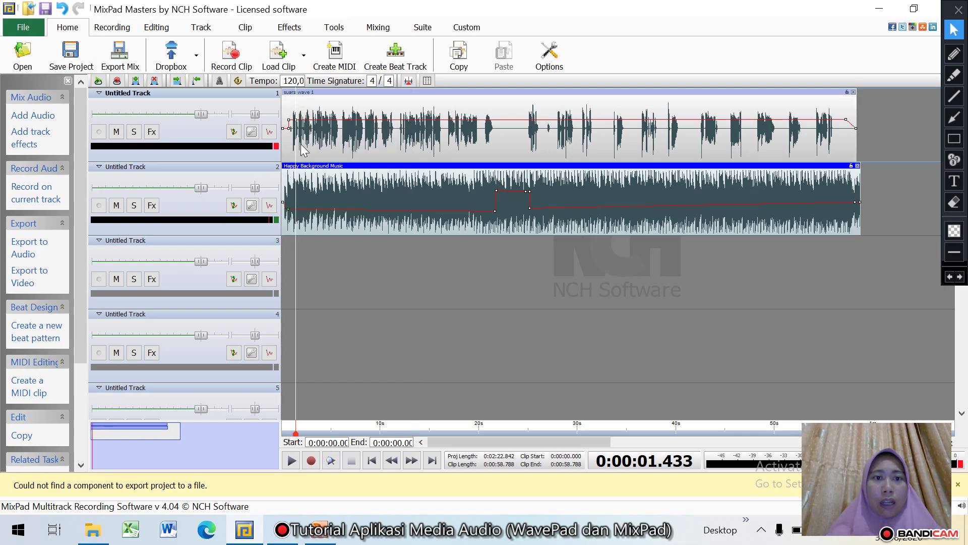
{"action": "left_click", "coordinate": [289, 215]}
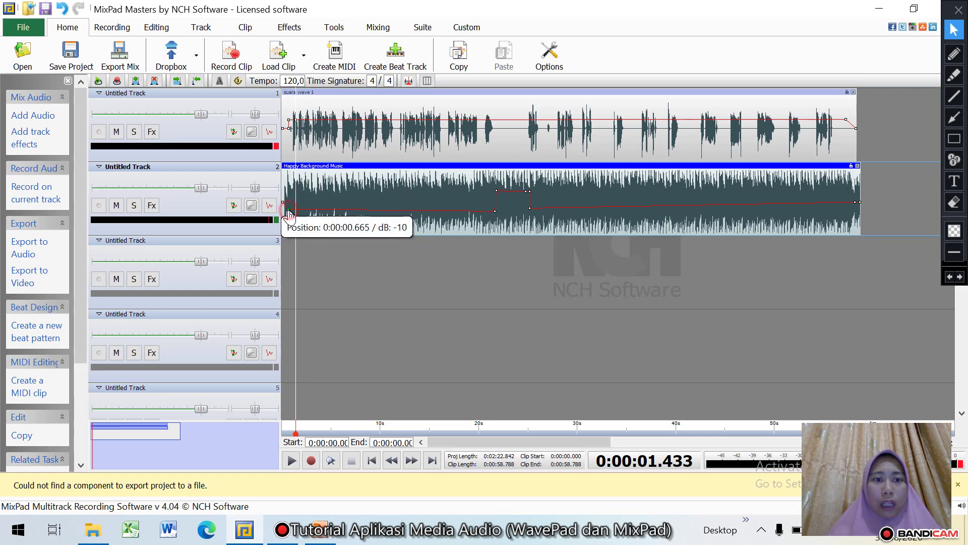
{"action": "left_click_drag", "start_coordinate": [289, 215], "coordinate": [295, 226]}
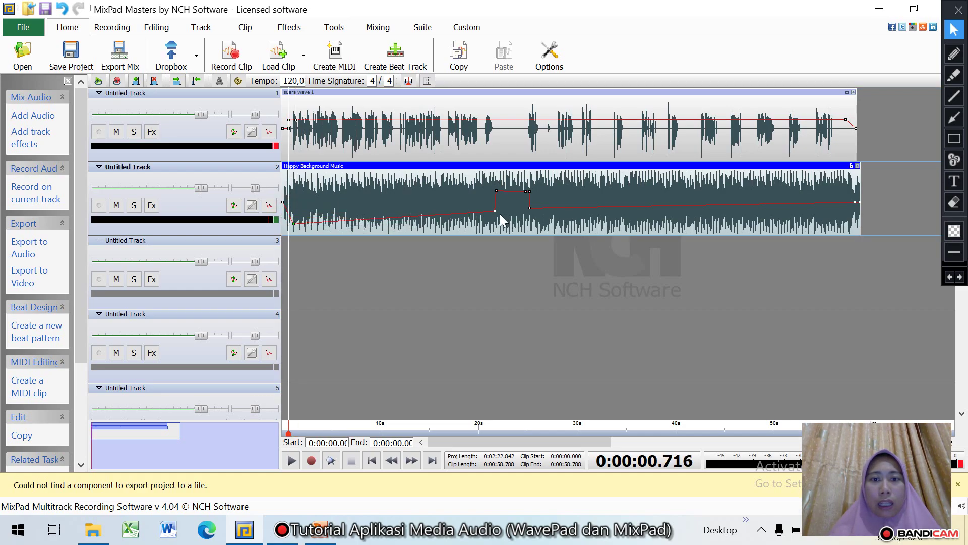
{"action": "left_click_drag", "start_coordinate": [495, 210], "coordinate": [495, 219]}
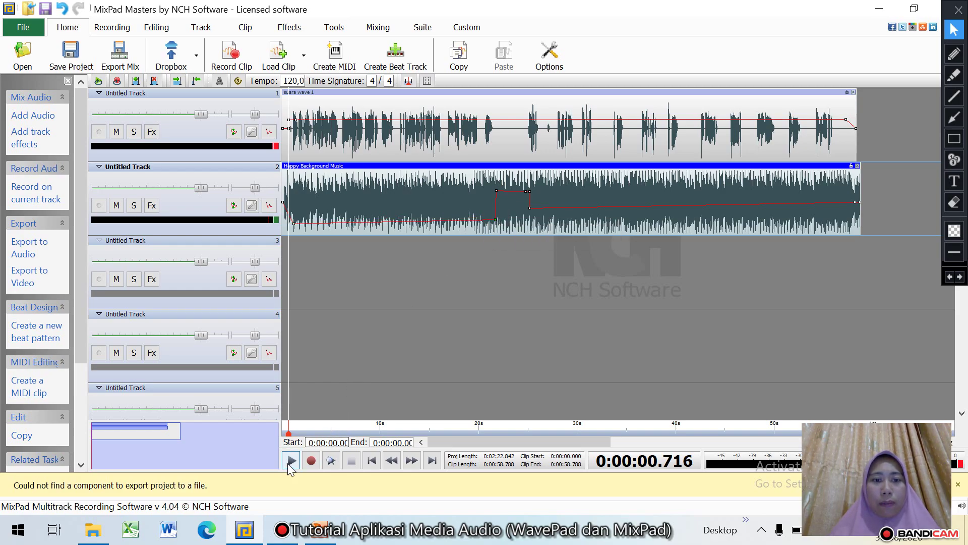
{"action": "left_click", "coordinate": [289, 464]}
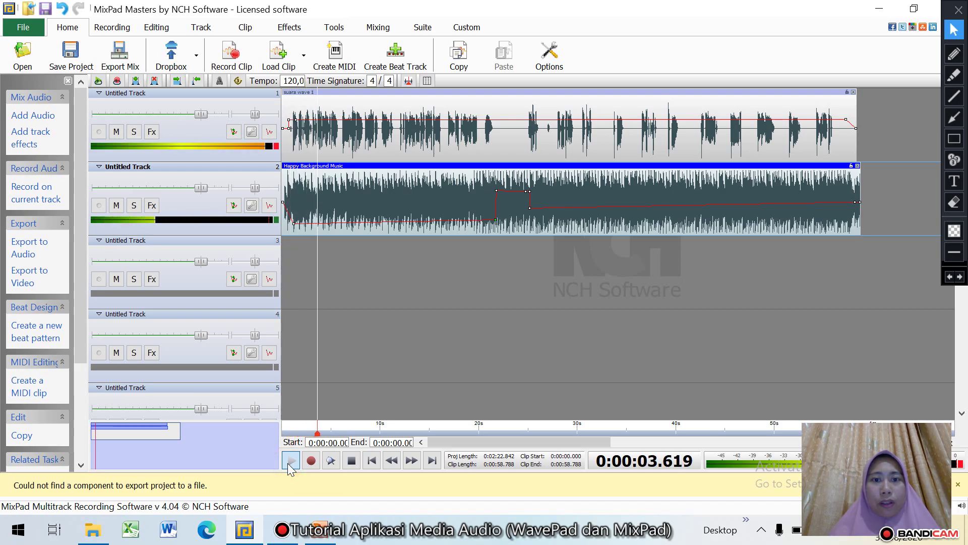
{"action": "left_click", "coordinate": [351, 460]}
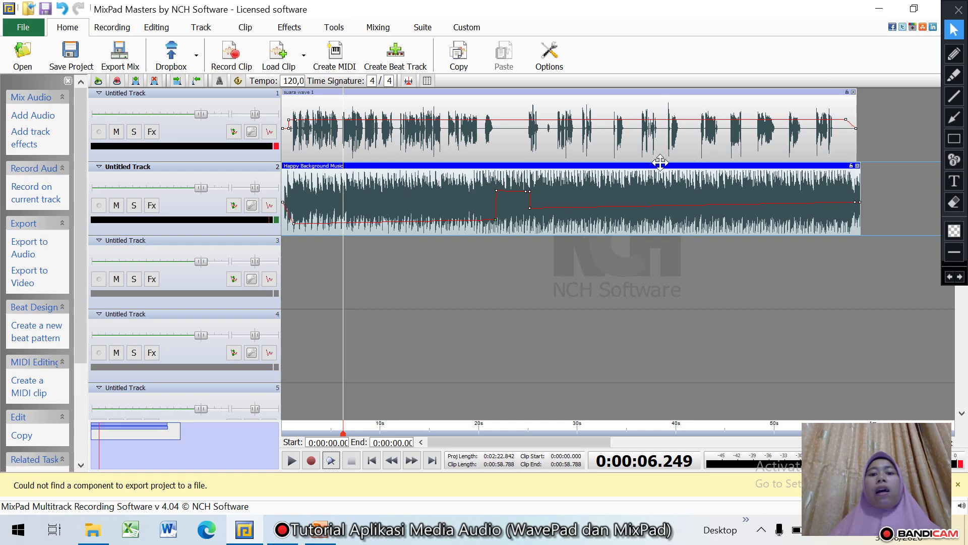
Cut the region of the background music from about 0:22 to the clip's end at about 0:58.
{"action": "key", "text": "ctrl+c"}
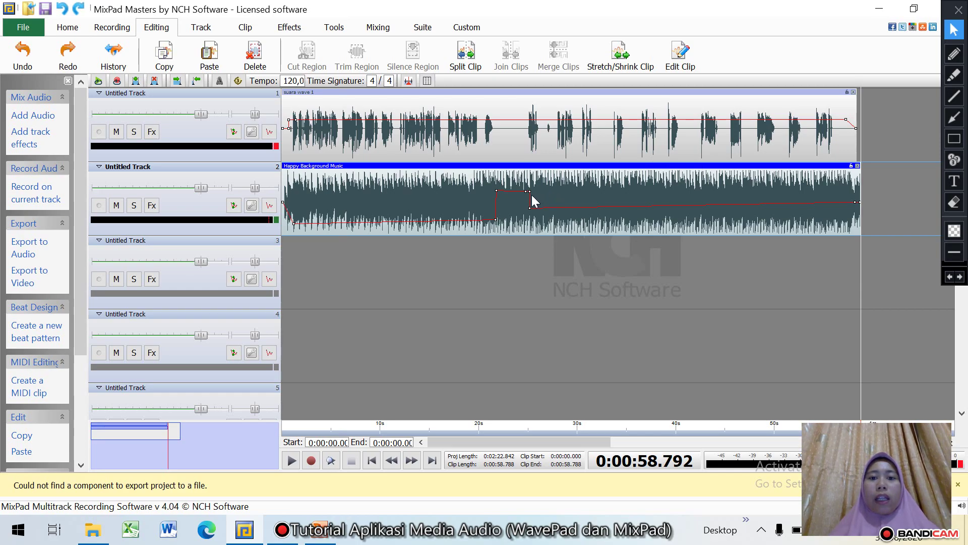
{"action": "left_click_drag", "start_coordinate": [498, 204], "coordinate": [862, 226]}
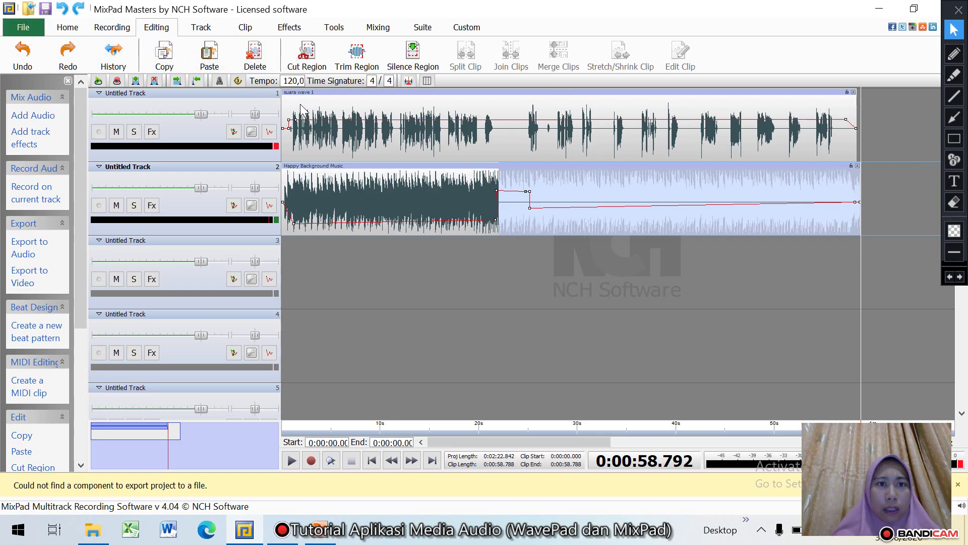
{"action": "left_click", "coordinate": [307, 56]}
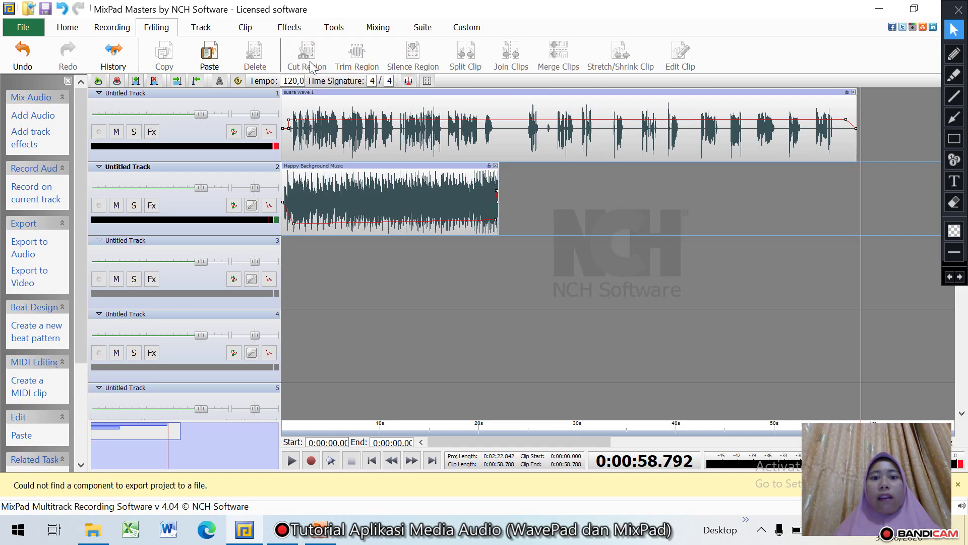
Paste the cut background music onto the second track at about 0:59, just past the end of the voice clip.
{"action": "left_click", "coordinate": [873, 199]}
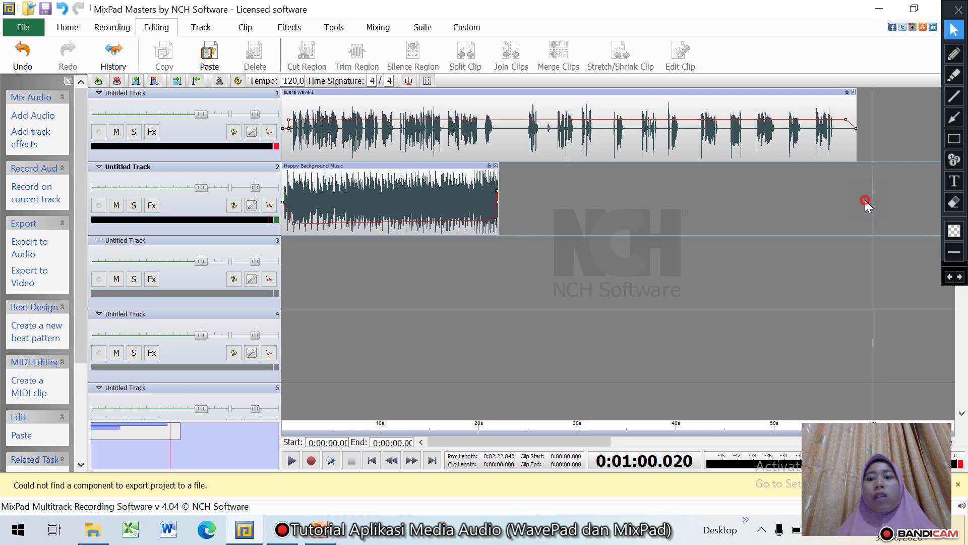
{"action": "left_click", "coordinate": [864, 200]}
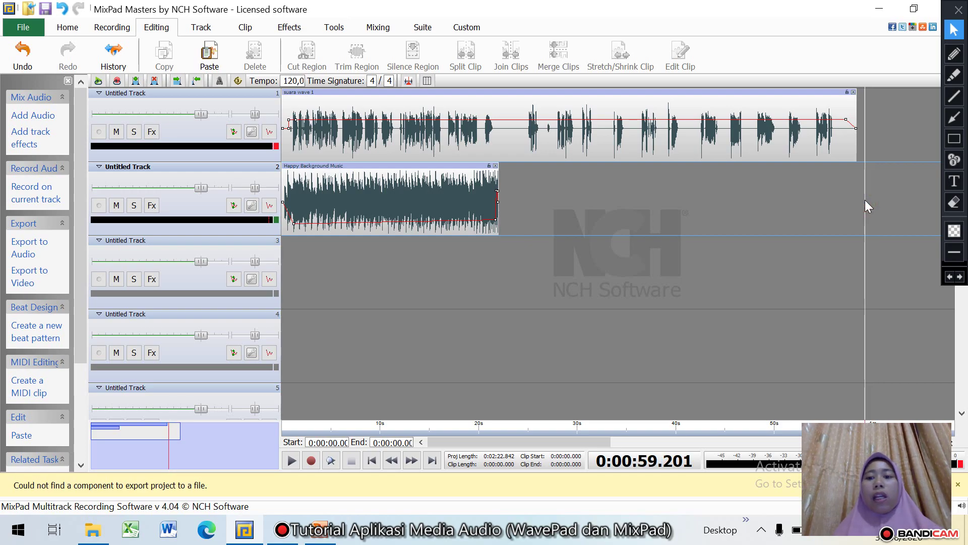
{"action": "key", "text": "ctrl+v"}
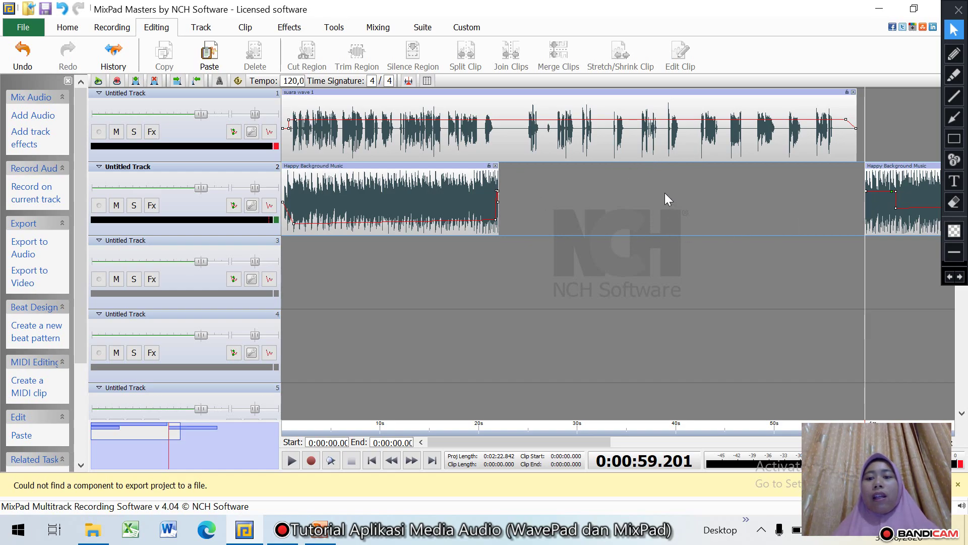
{"action": "left_click", "coordinate": [896, 199]}
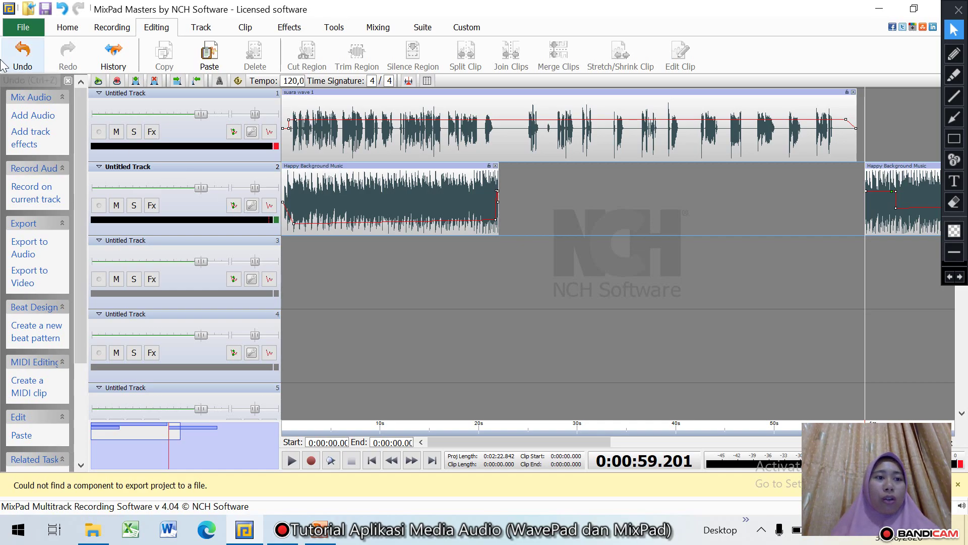
Set up the mix export as an .mp3 file named Default Project in the Documents folder.
{"action": "left_click", "coordinate": [63, 31]}
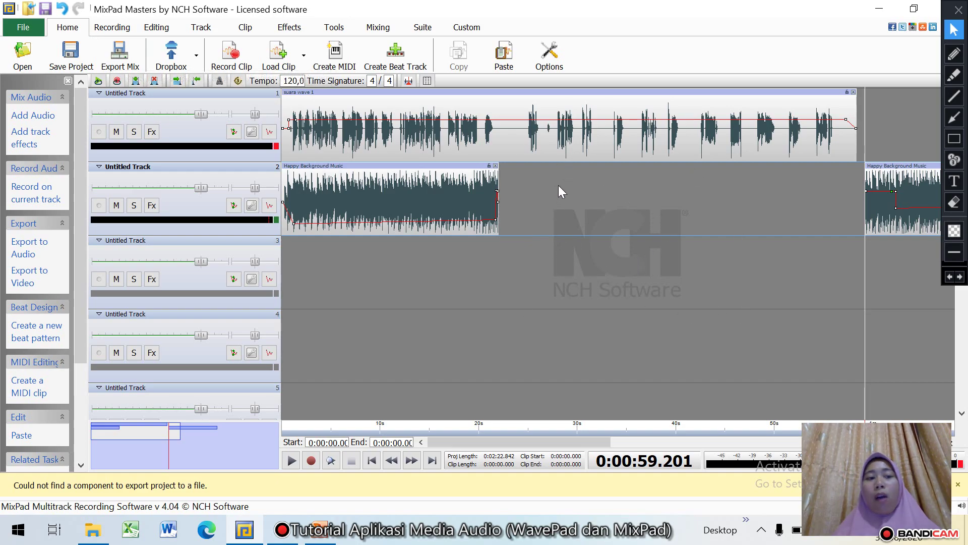
{"action": "left_click", "coordinate": [126, 61]}
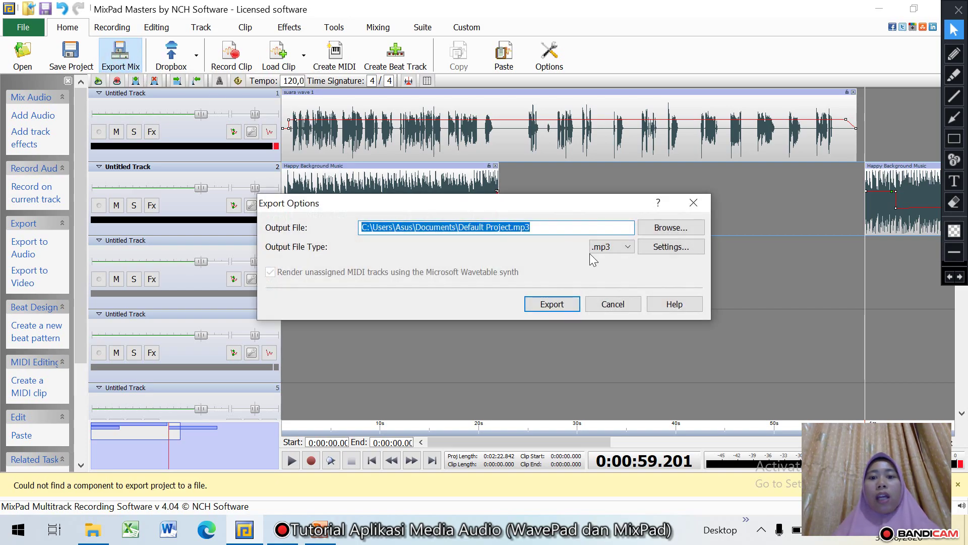
{"action": "left_click", "coordinate": [627, 248]}
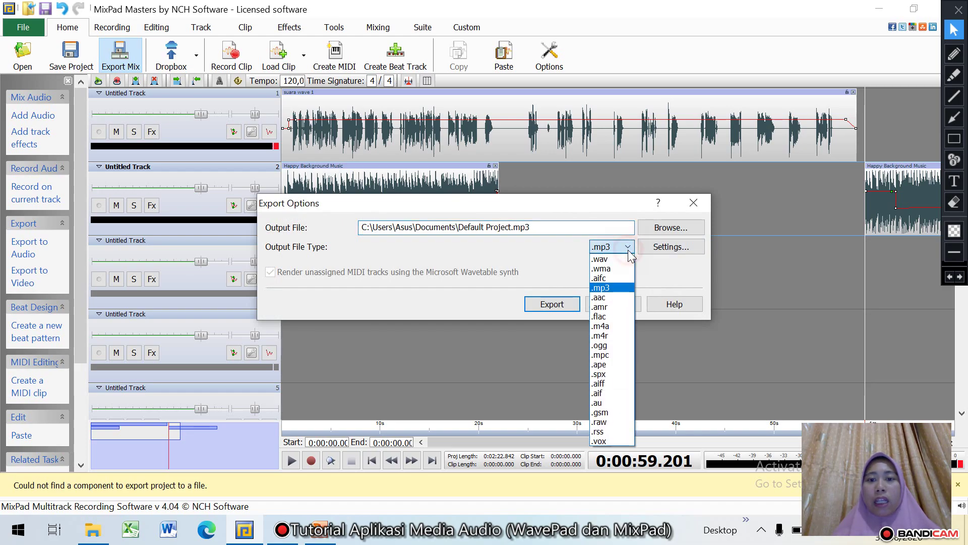
{"action": "left_click", "coordinate": [617, 289]}
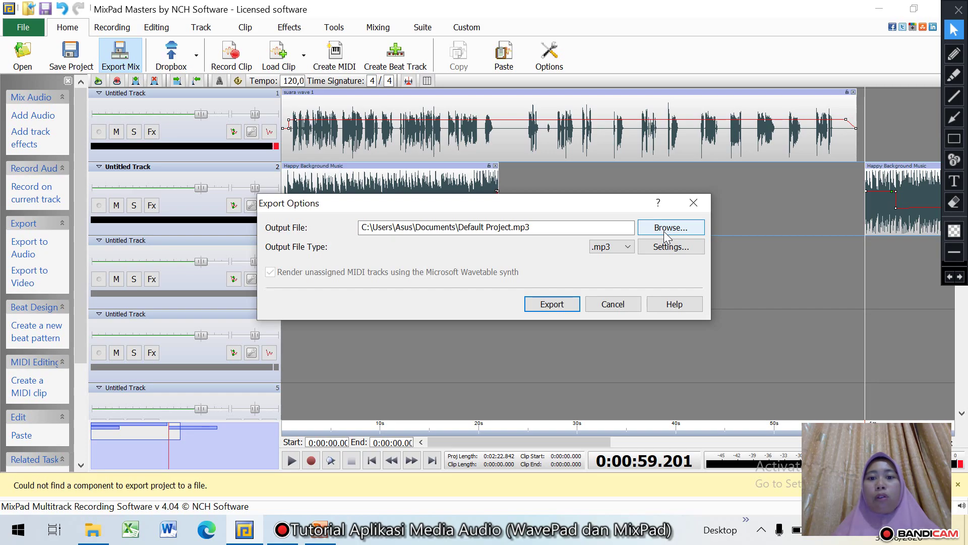
{"action": "left_click", "coordinate": [663, 230]}
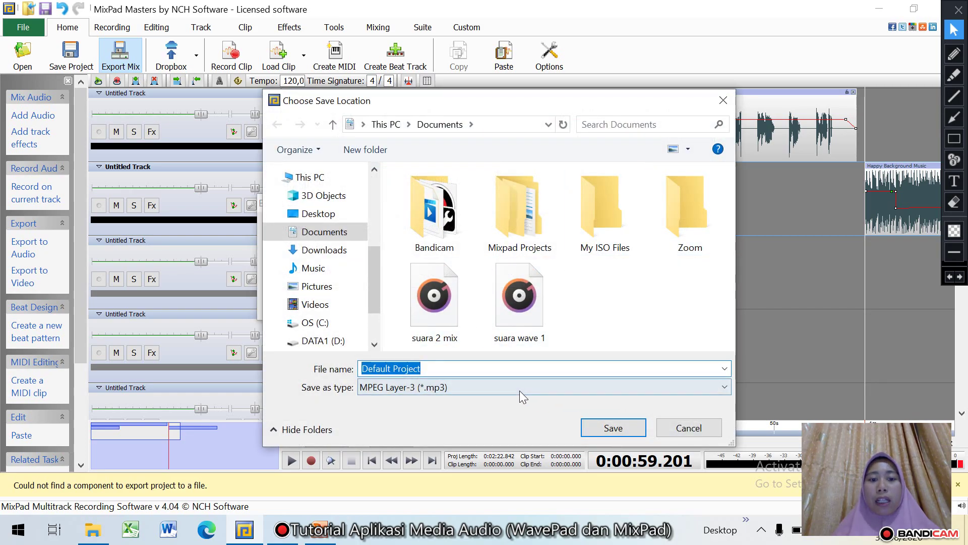
{"action": "left_click", "coordinate": [615, 428]}
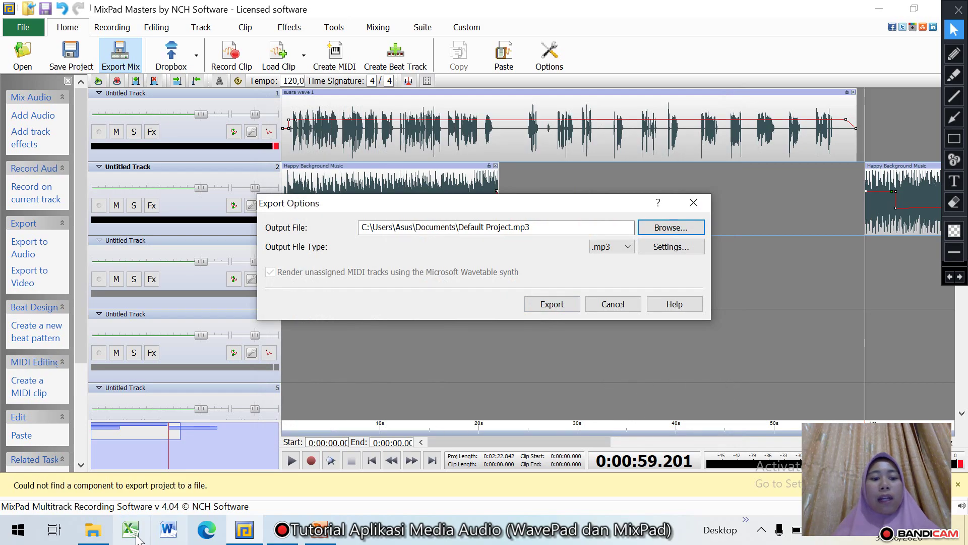
View the Documents folder in File Explorer, return to MixPad and close the export options without exporting.
{"action": "left_click", "coordinate": [93, 533]}
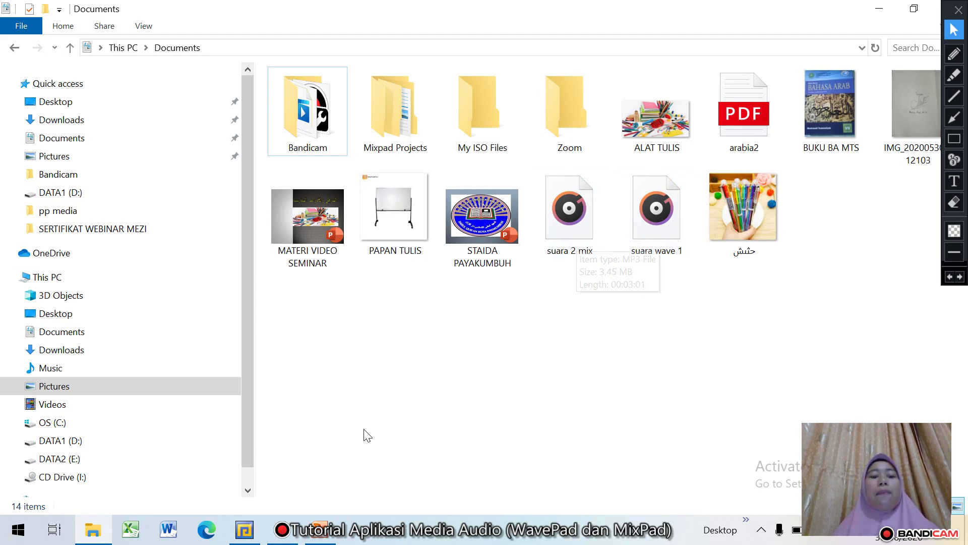
{"action": "mouse_move", "coordinate": [243, 529]}
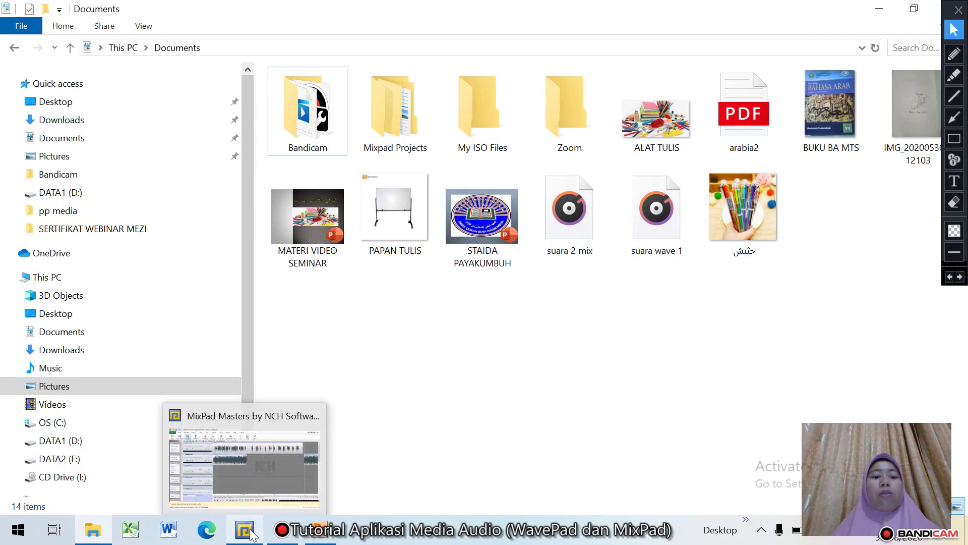
{"action": "left_click", "coordinate": [274, 485]}
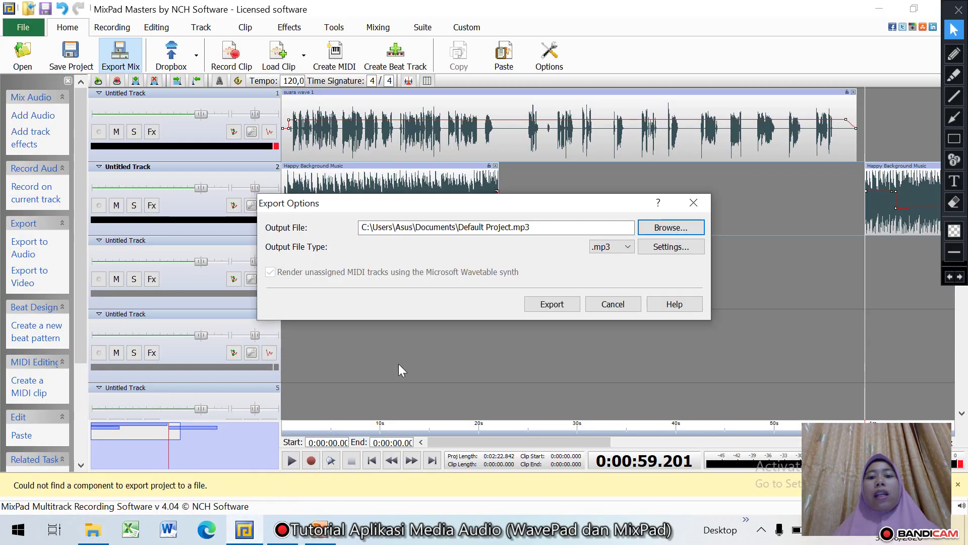
{"action": "left_click", "coordinate": [688, 201]}
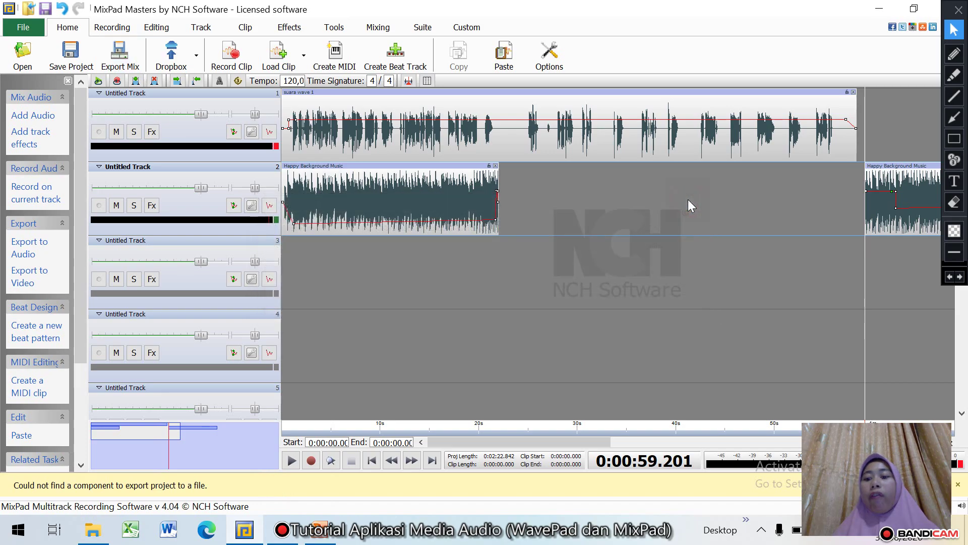